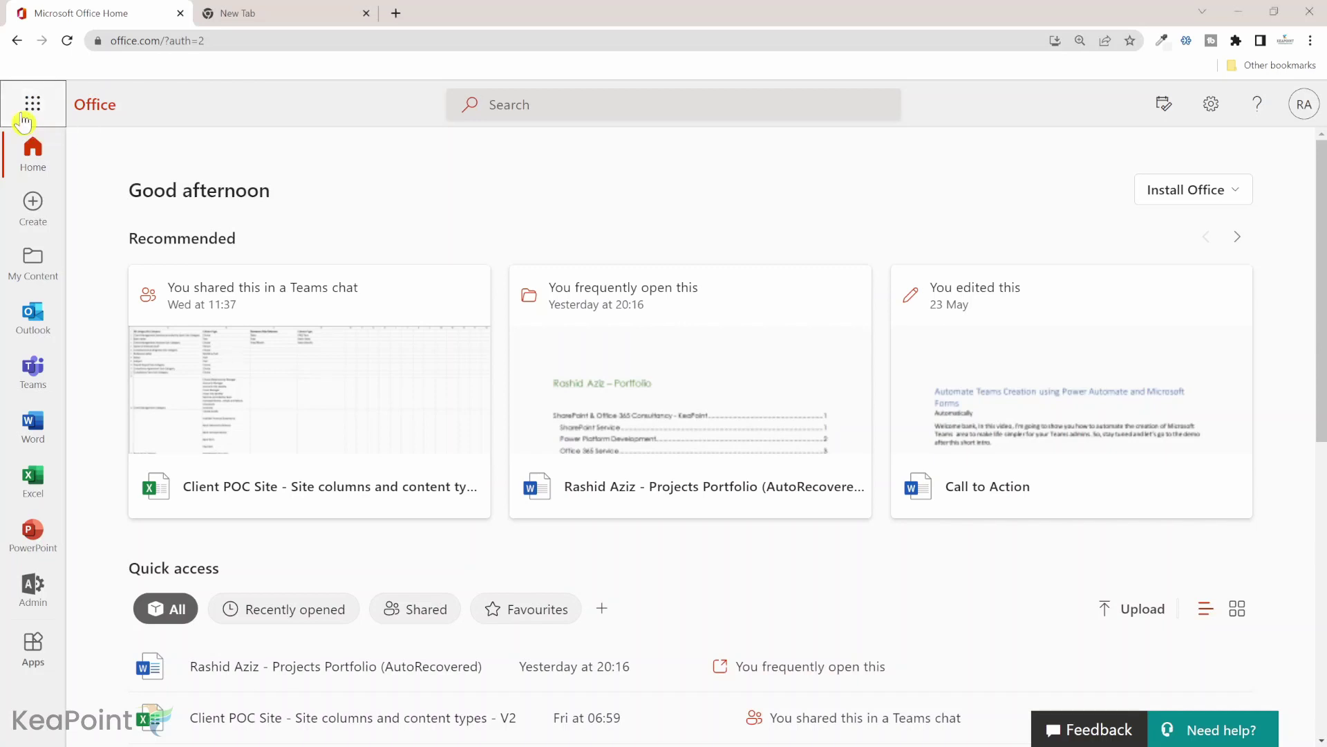
# Open the Contracts document library of the Sales Team SharePoint site and close its details pane.
pyautogui.click(27, 105)
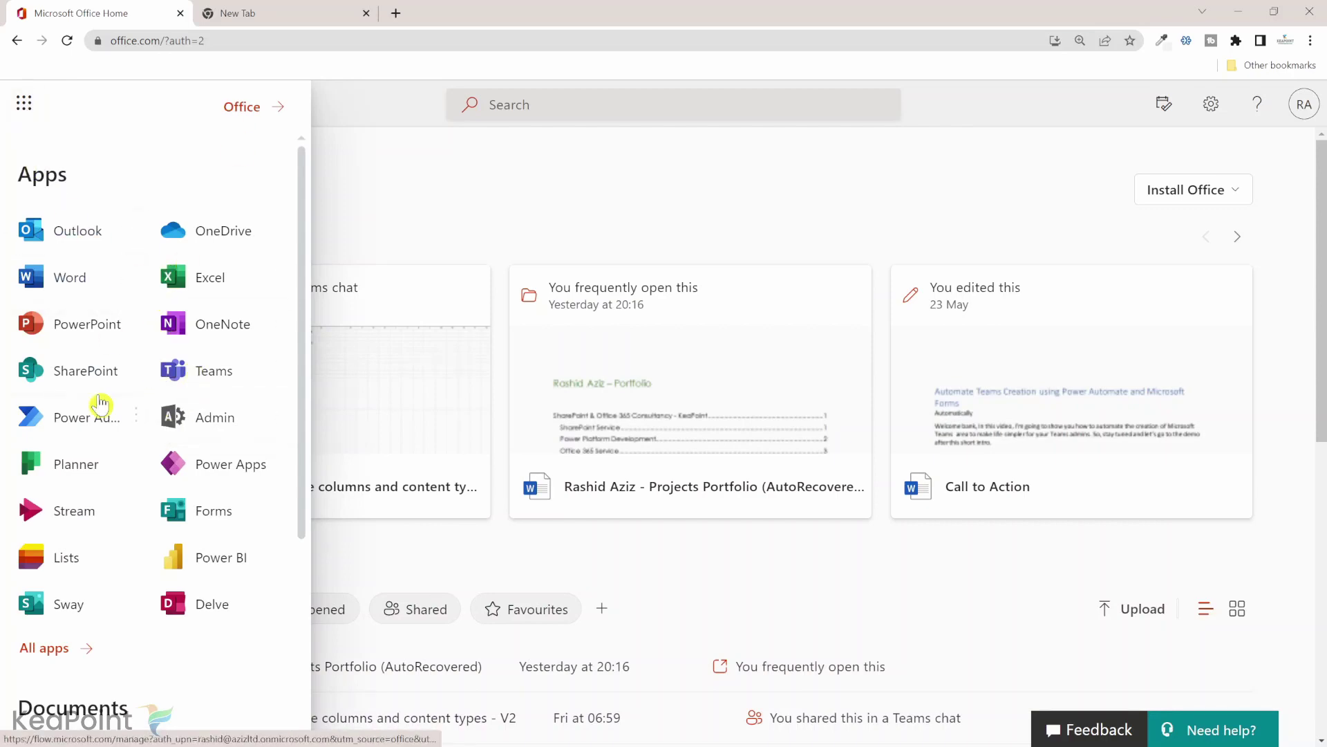
pyautogui.click(102, 374)
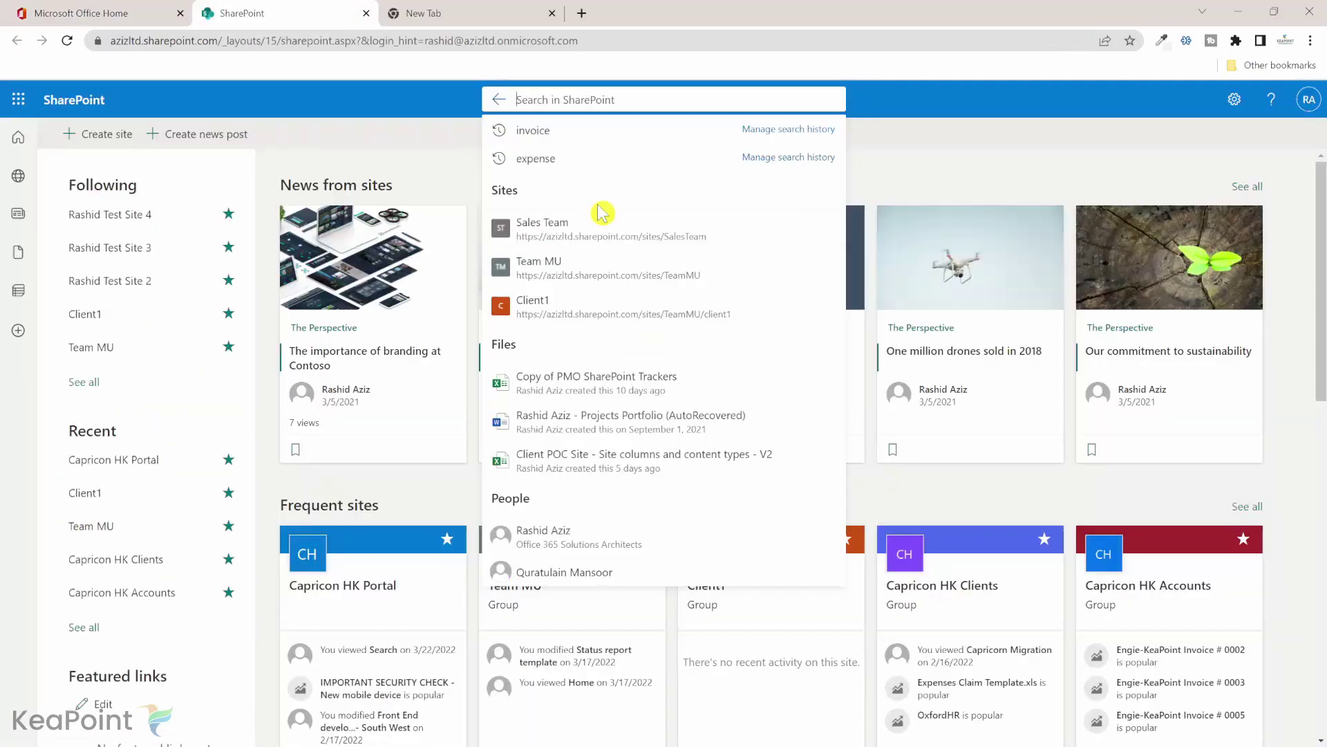
pyautogui.click(614, 238)
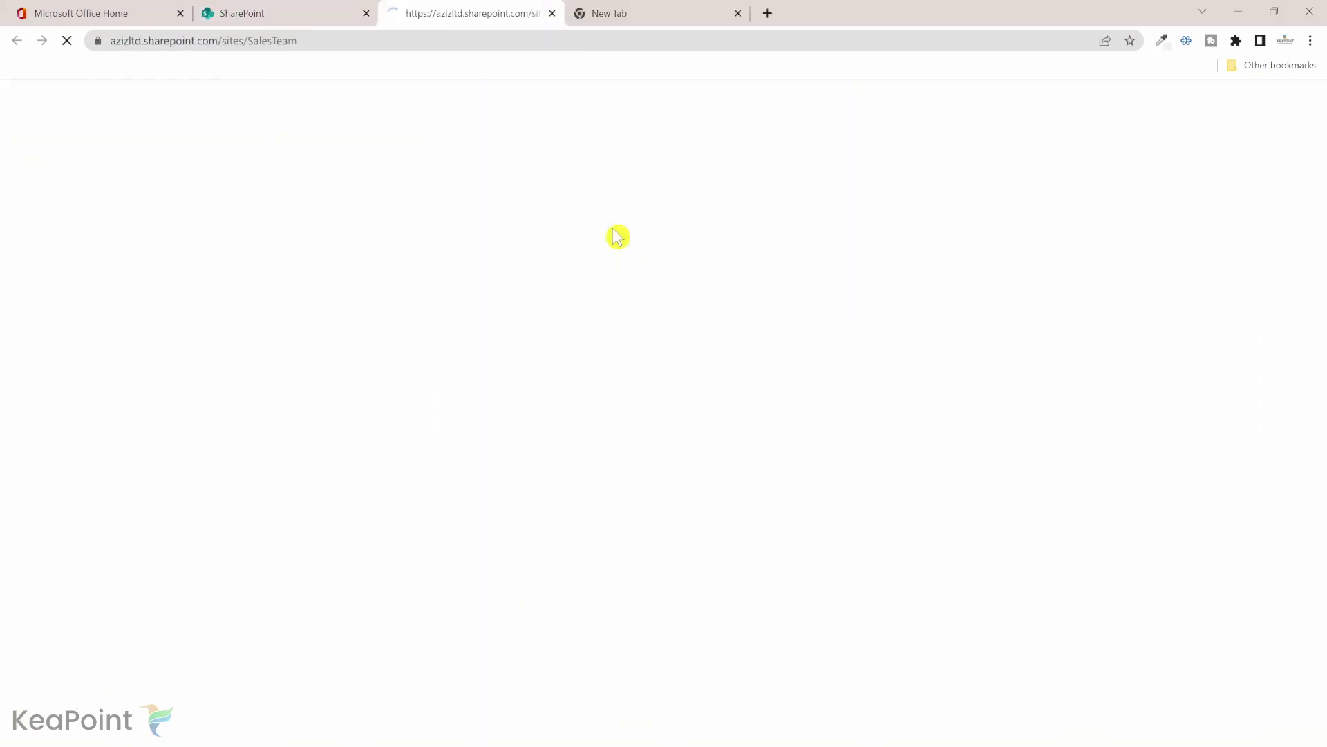
pyautogui.click(121, 672)
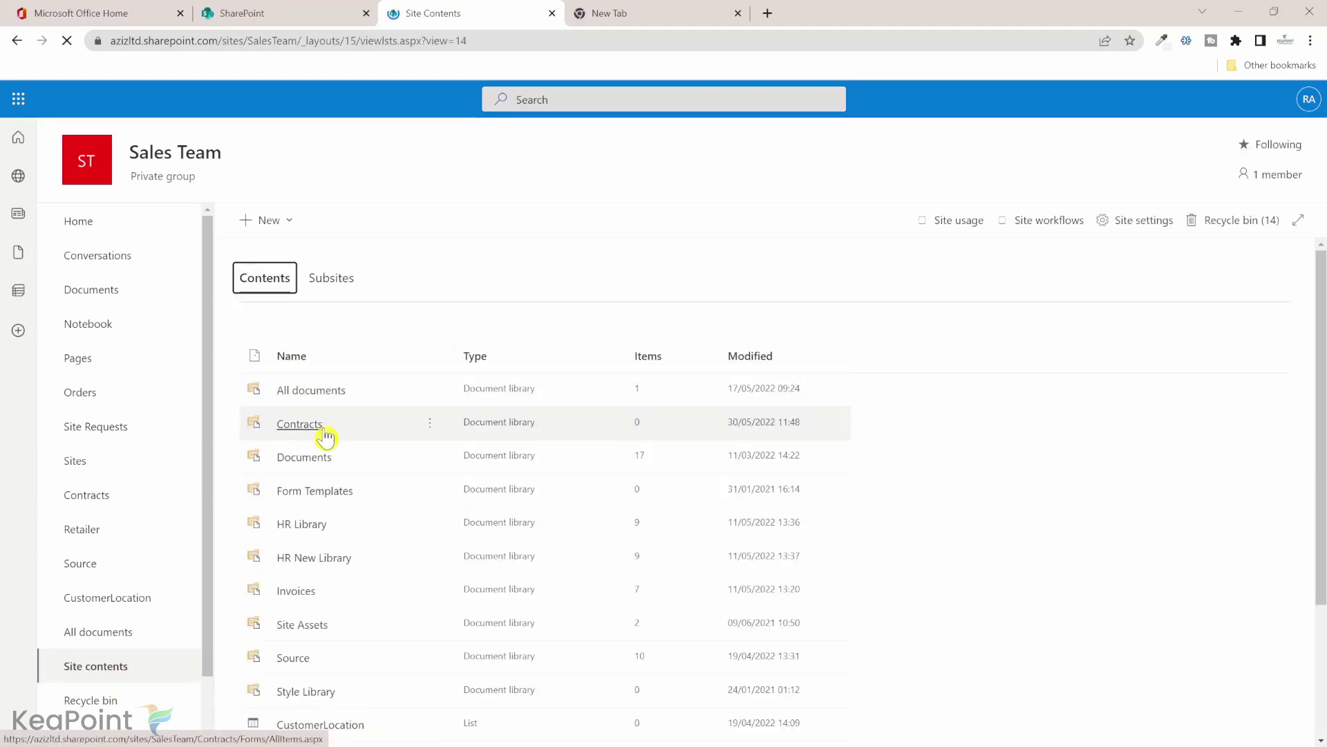
pyautogui.click(300, 424)
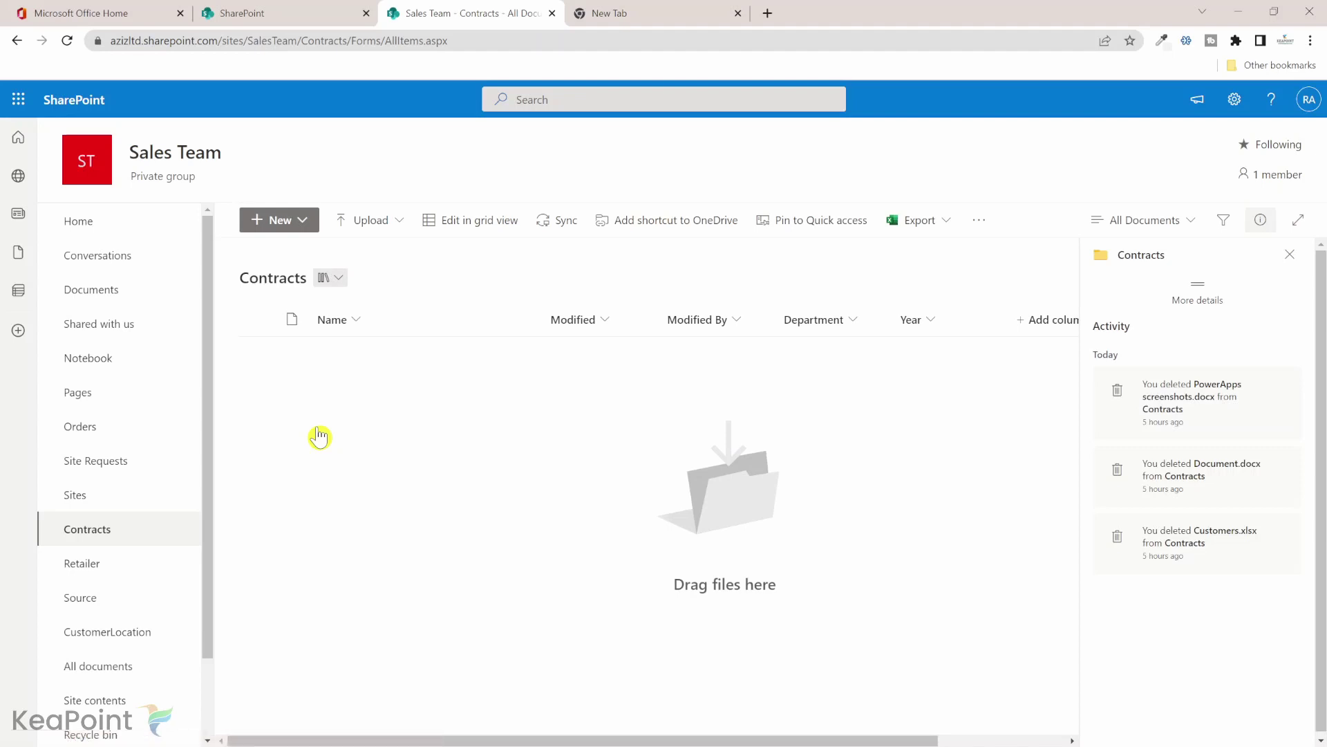
pyautogui.click(1290, 255)
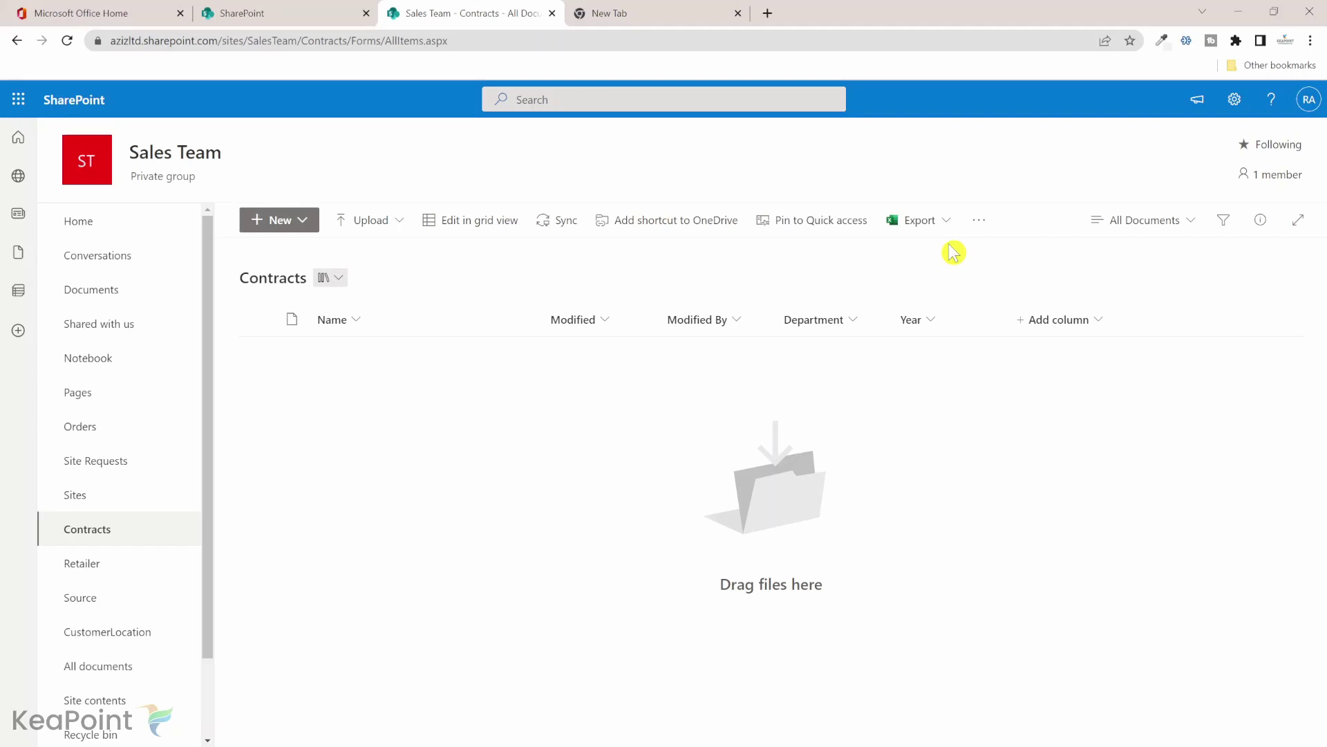
# Open the Azure portal at portal.azure.com in the empty browser tab and check which account is signed in.
pyautogui.click(699, 11)
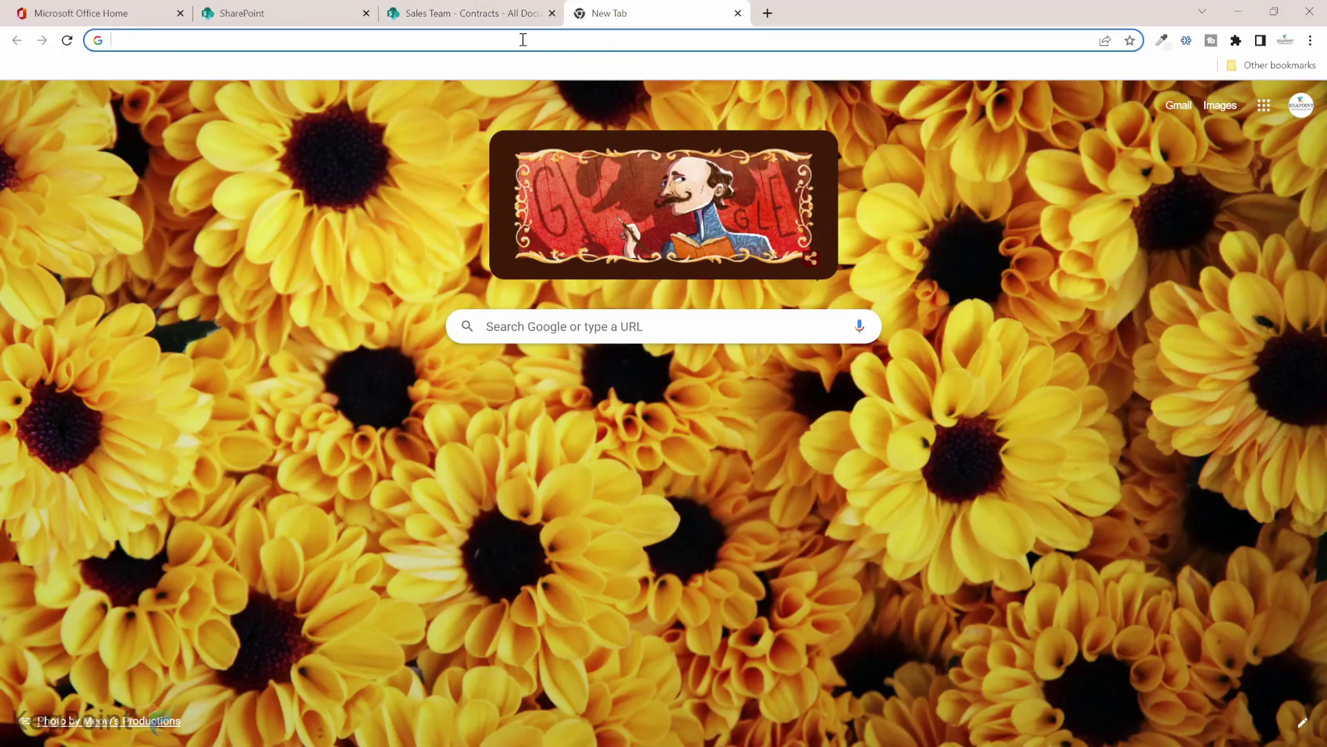
pyautogui.write('portal.azure.com')
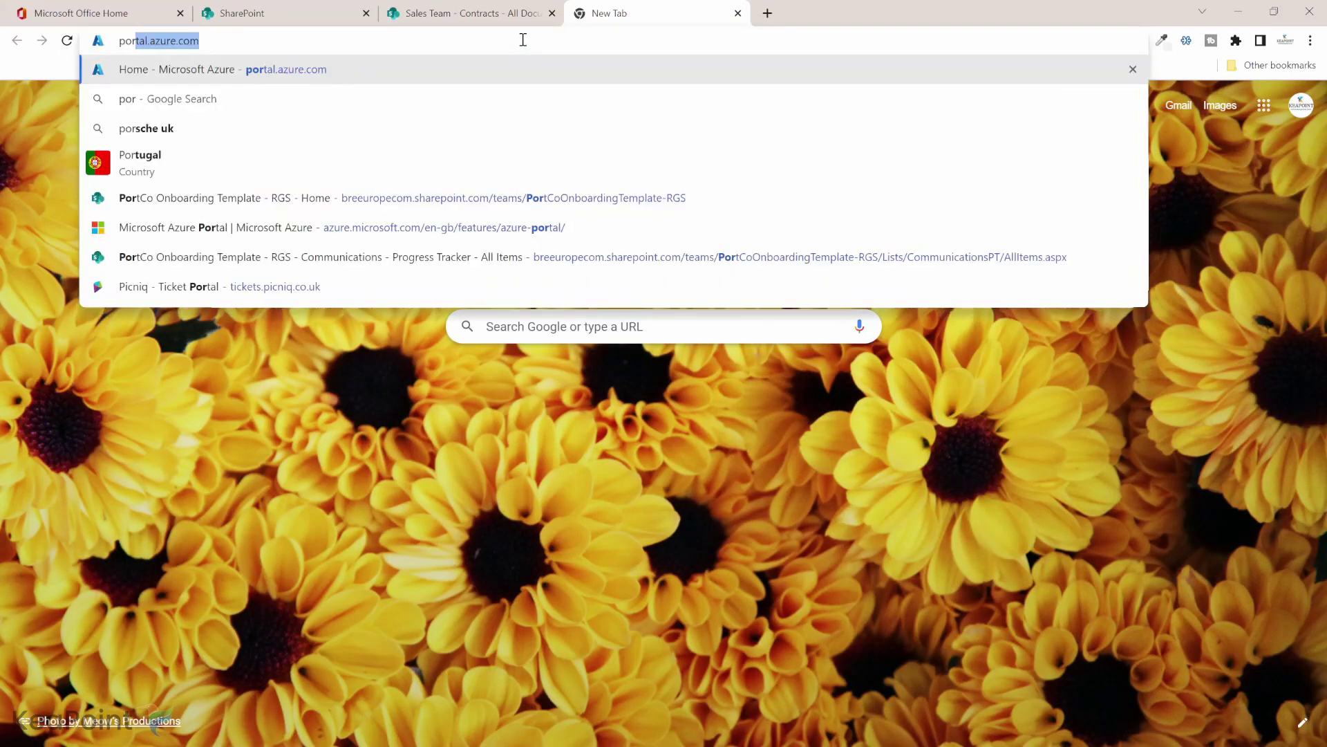
pyautogui.press('Return')
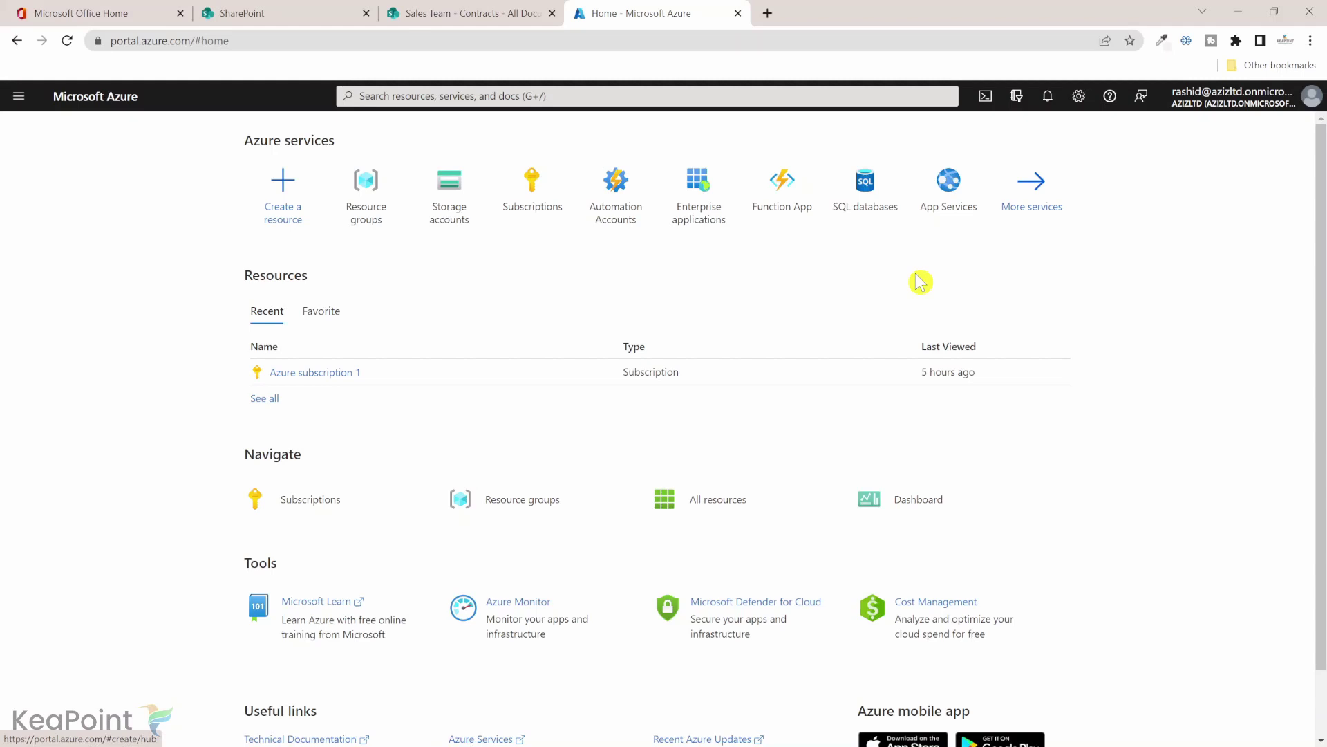
pyautogui.click(1271, 109)
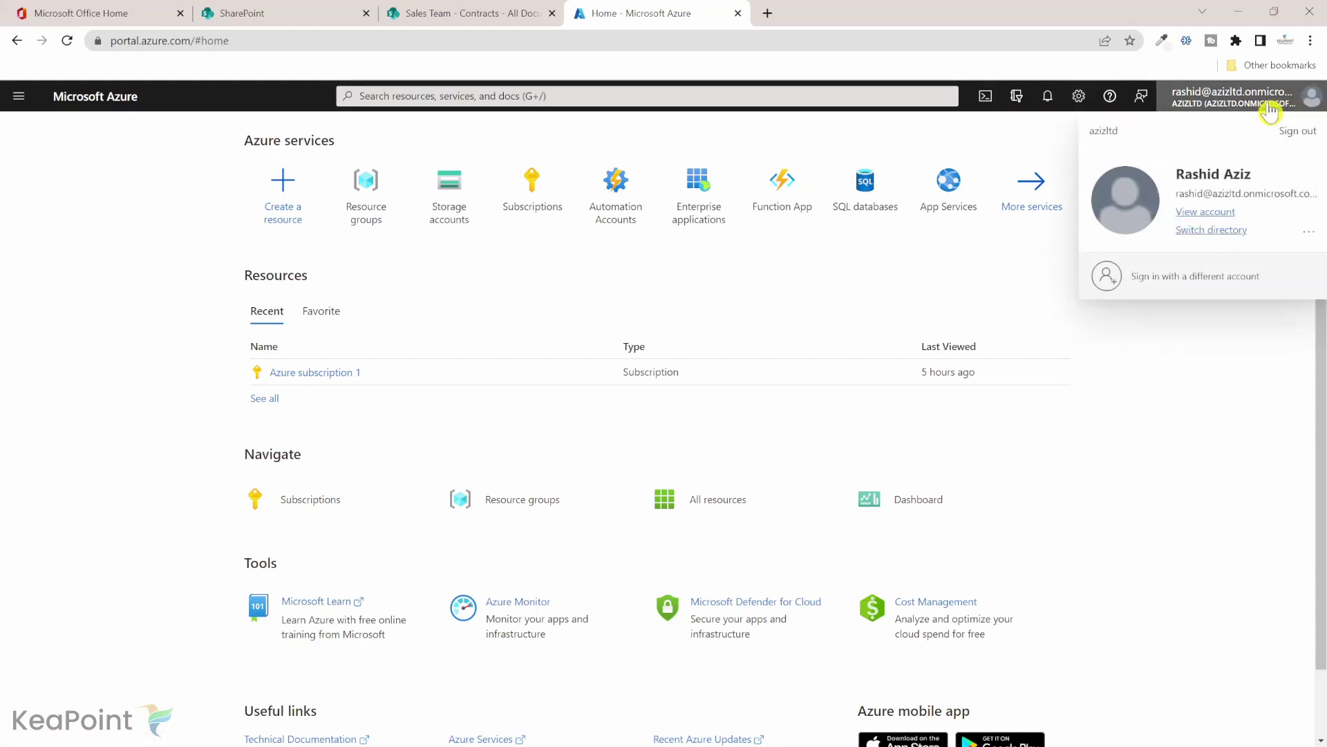
pyautogui.click(1049, 282)
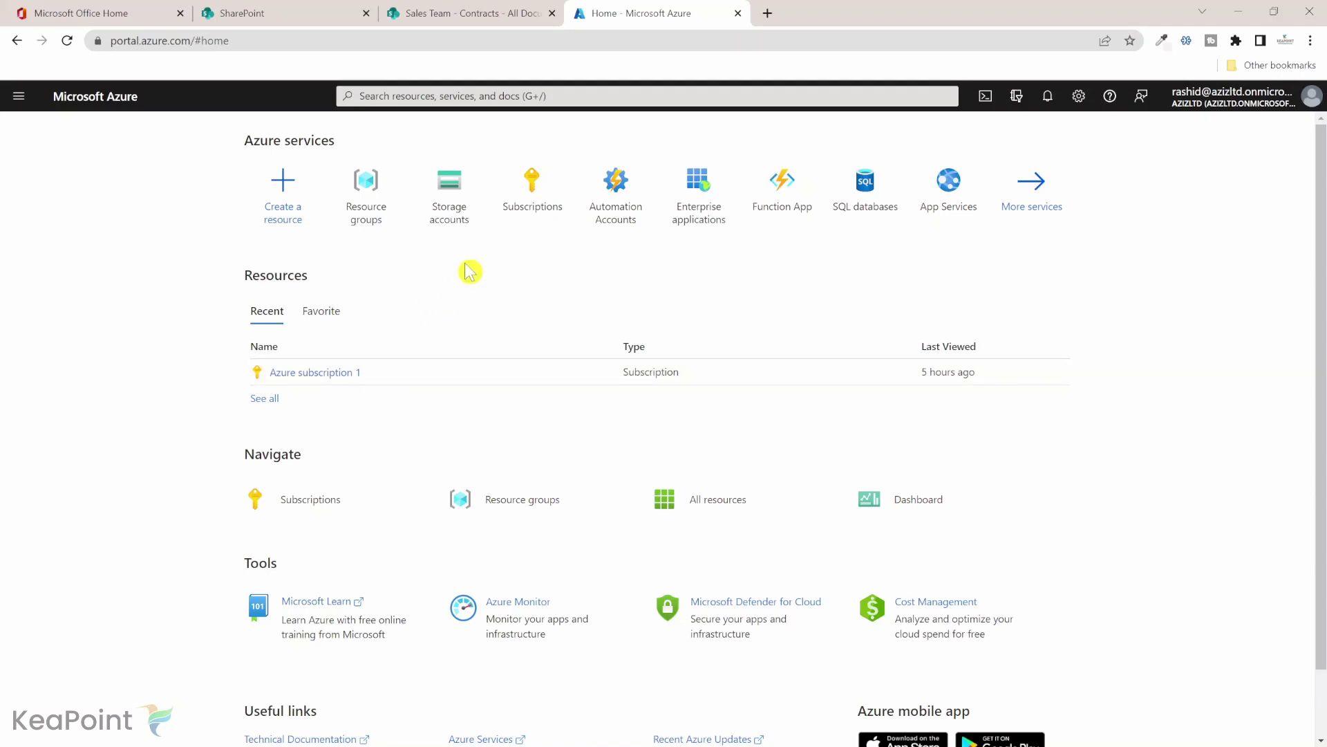
# Find the Resource groups service by searching the portal and begin a new resource group.
pyautogui.click(549, 94)
pyautogui.write('r')
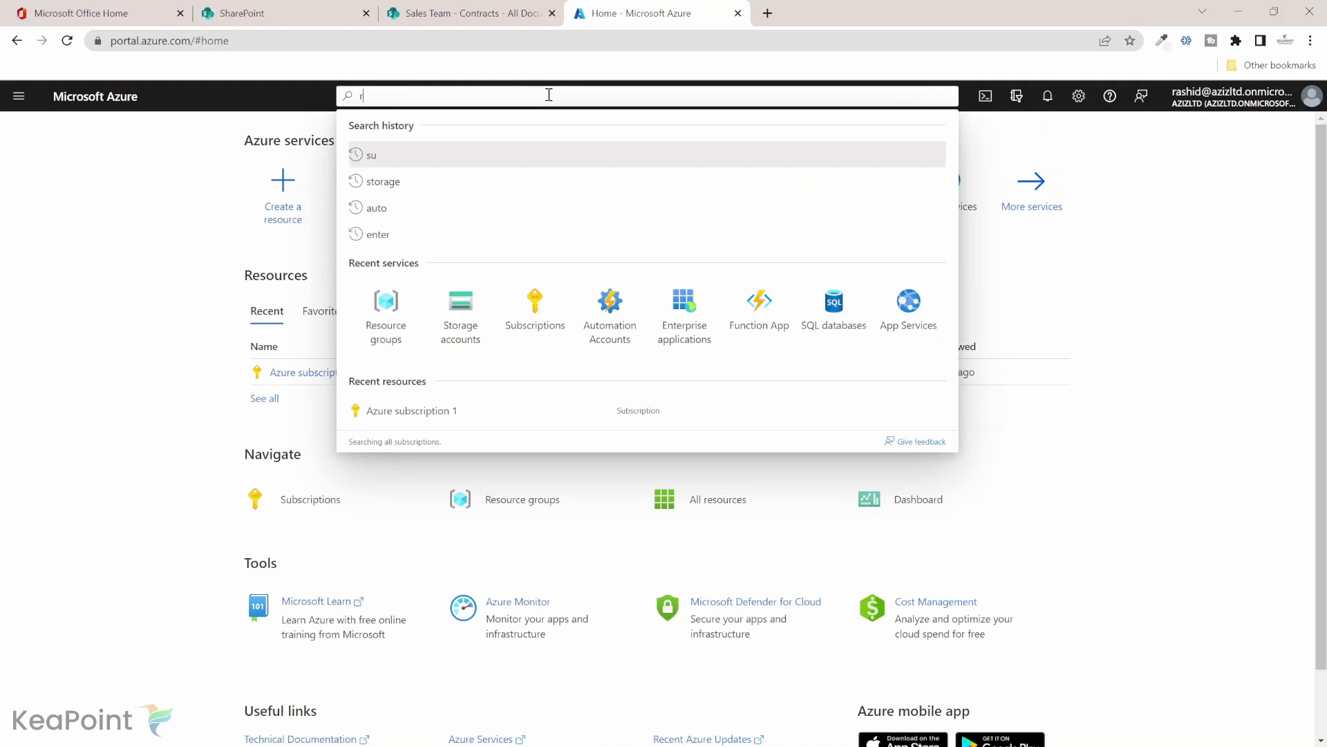
pyautogui.write('e')
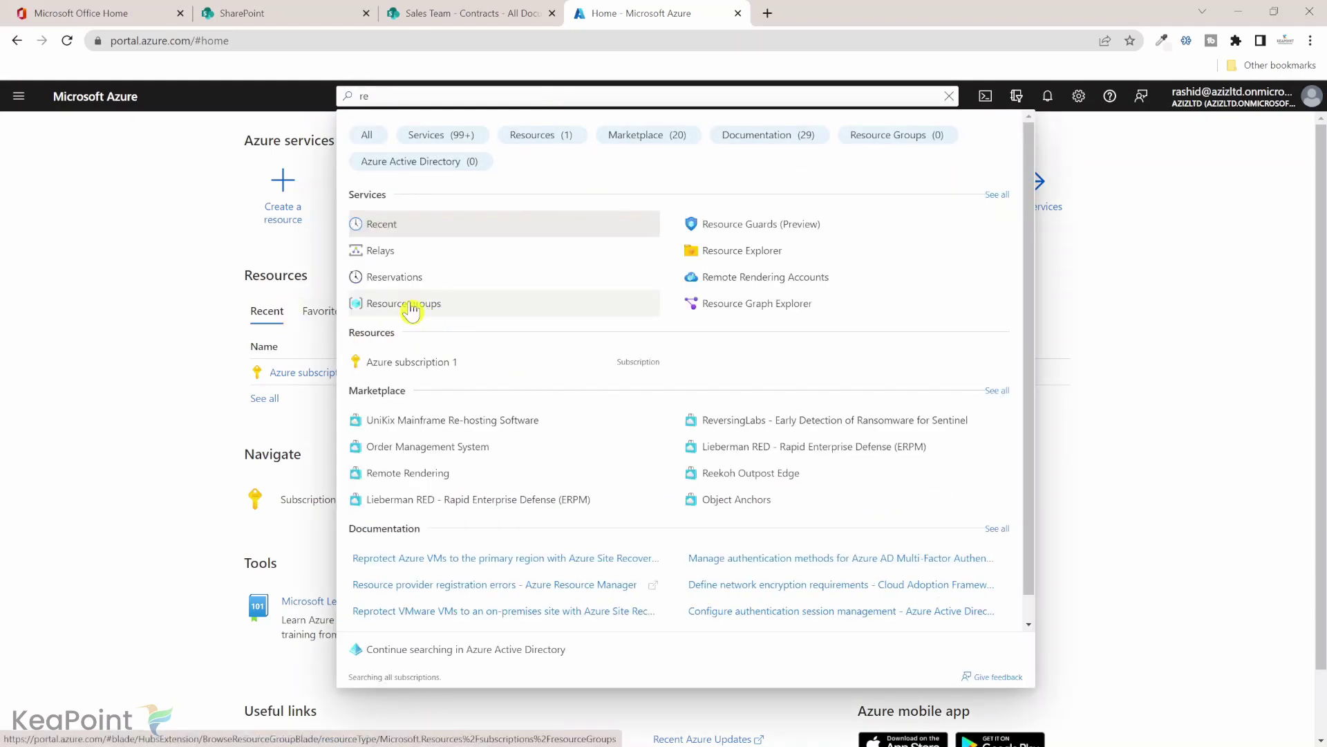
pyautogui.click(415, 305)
pyautogui.click(51, 199)
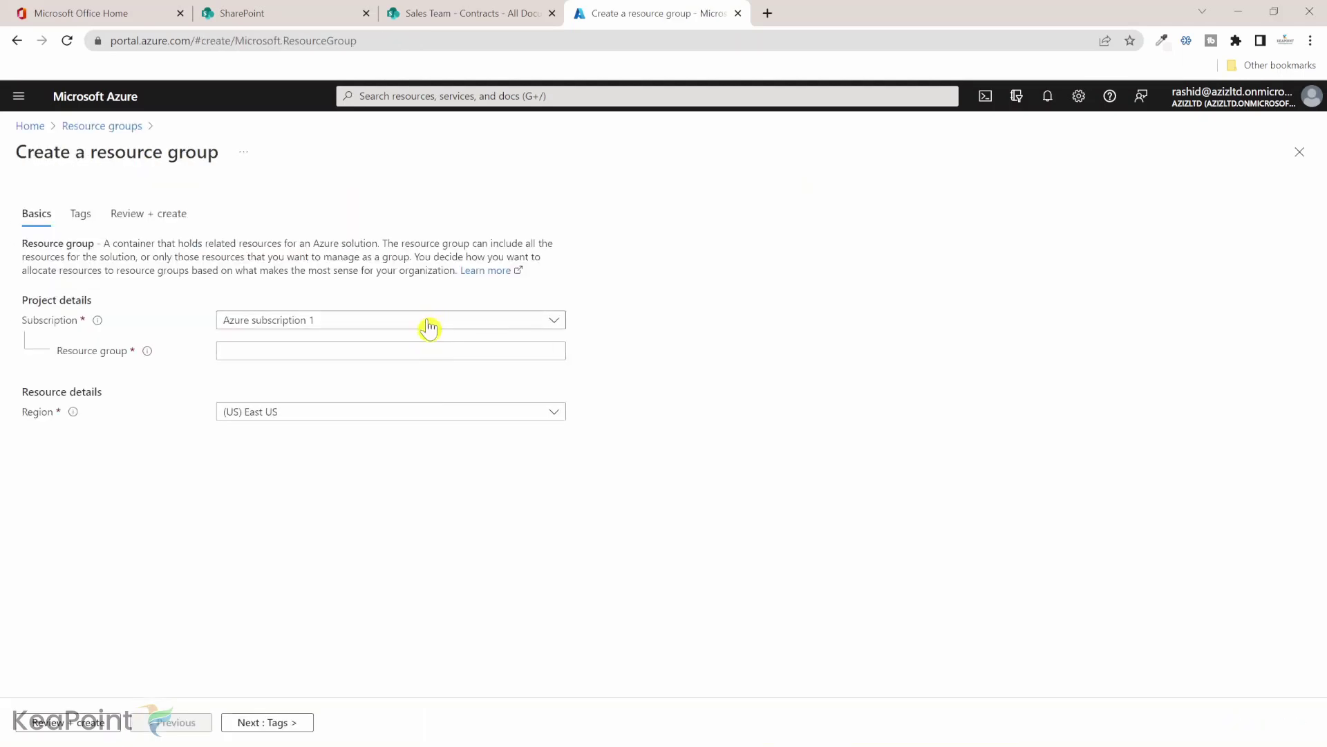
# Name the resource group sharepointfilesgroup under Azure subscription 1, then review and create it.
pyautogui.click(430, 327)
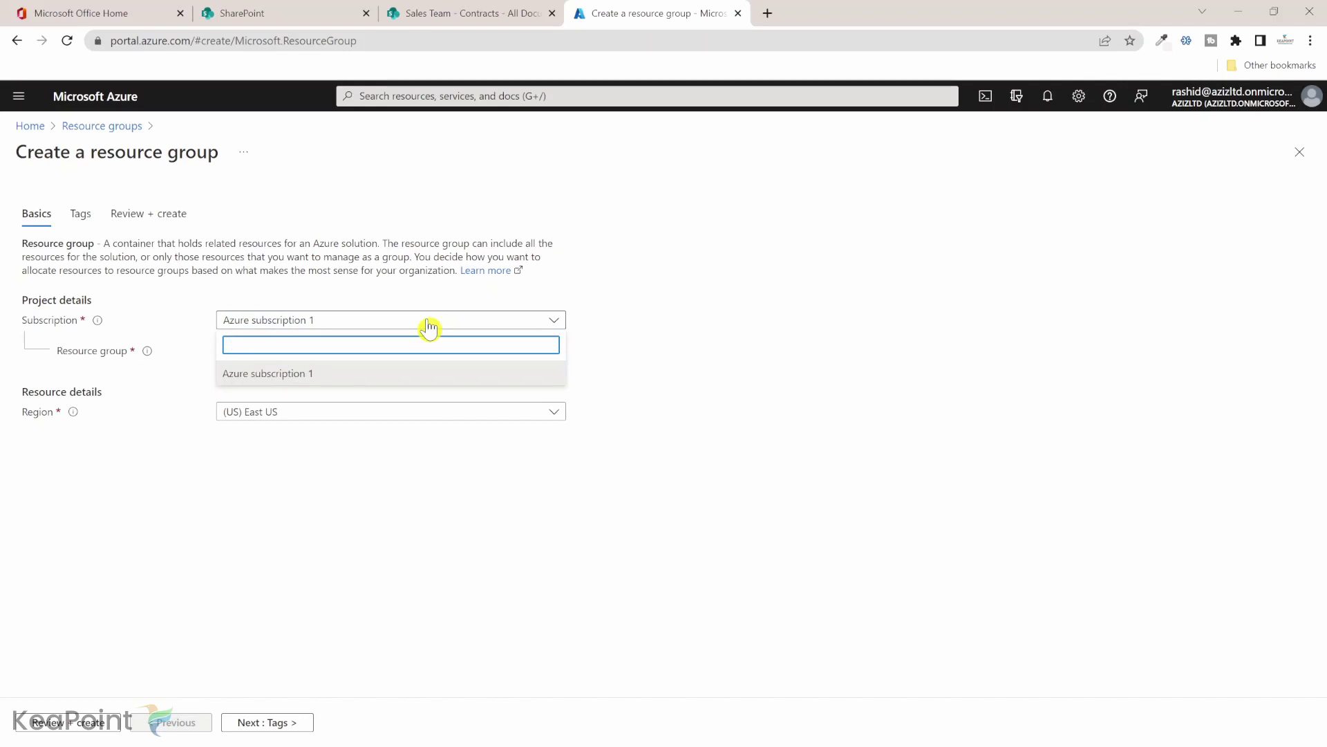
pyautogui.click(430, 328)
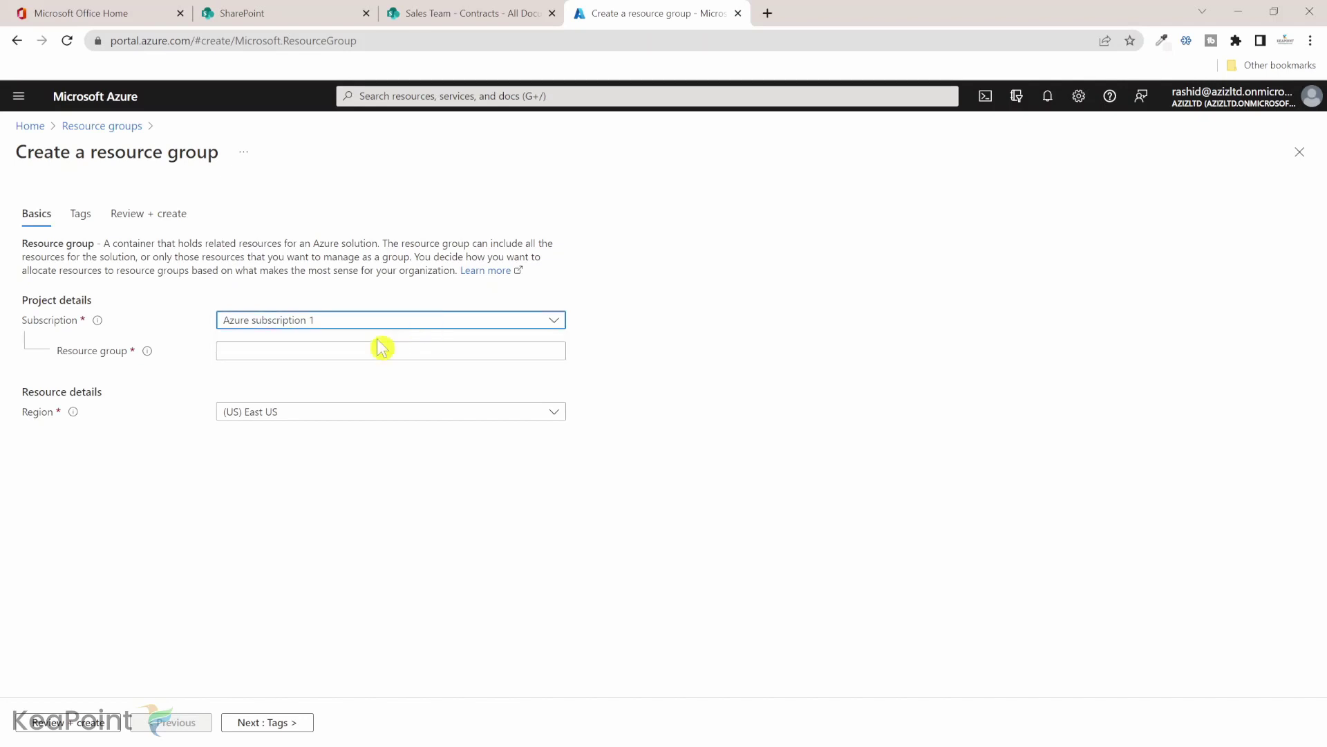
pyautogui.click(340, 349)
pyautogui.write('sharepointfilesgroup')
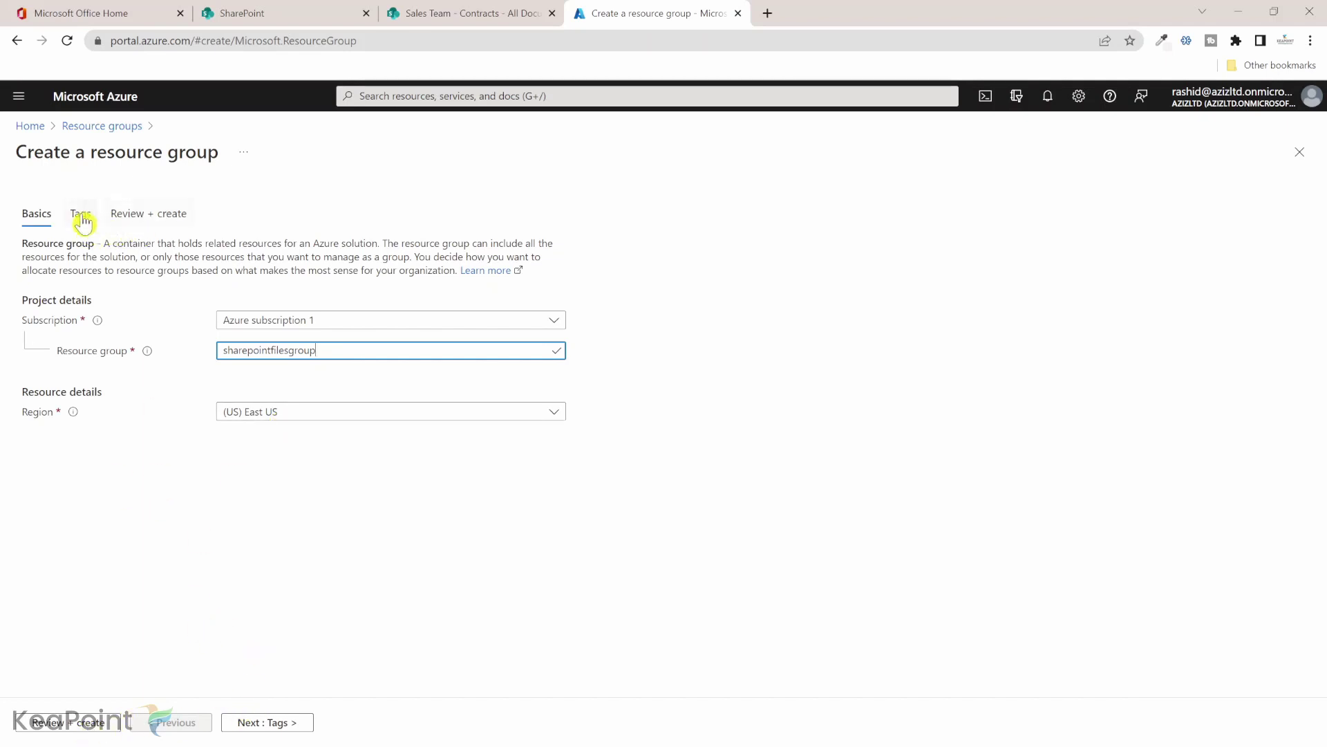
pyautogui.click(86, 726)
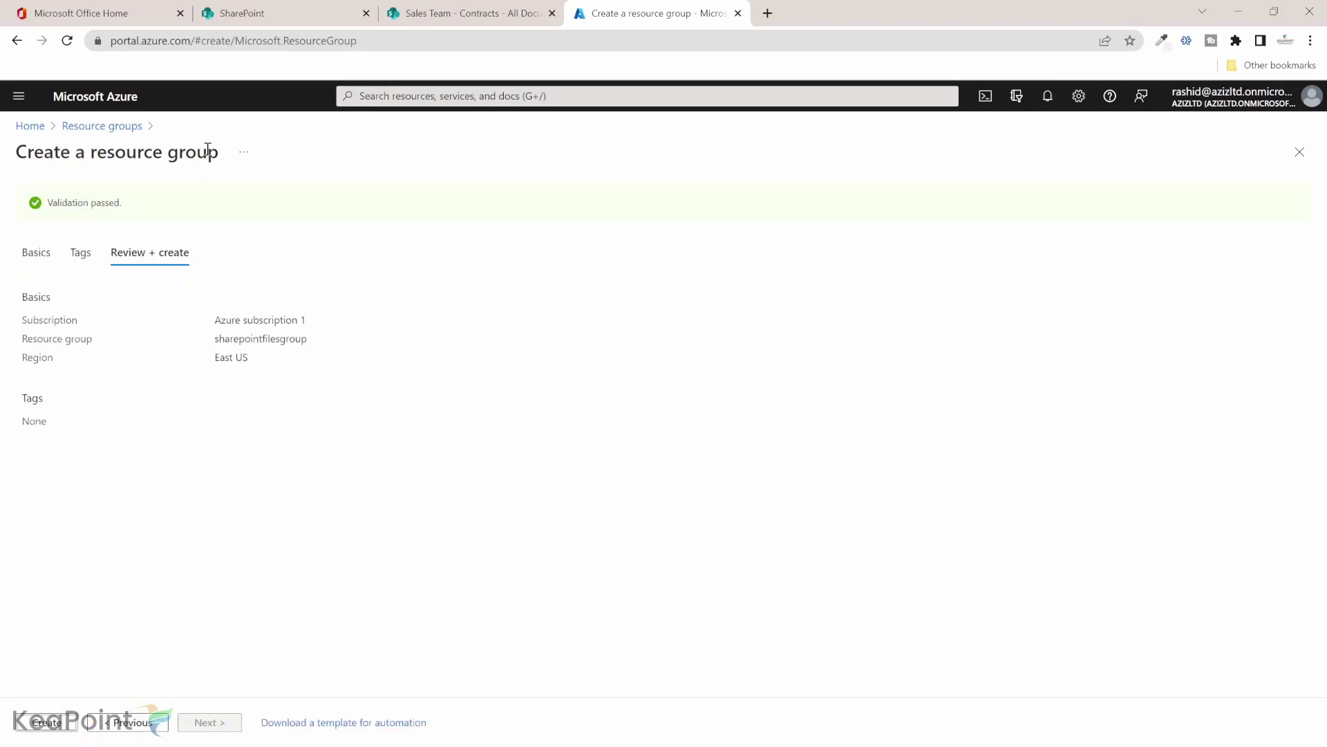
pyautogui.click(46, 722)
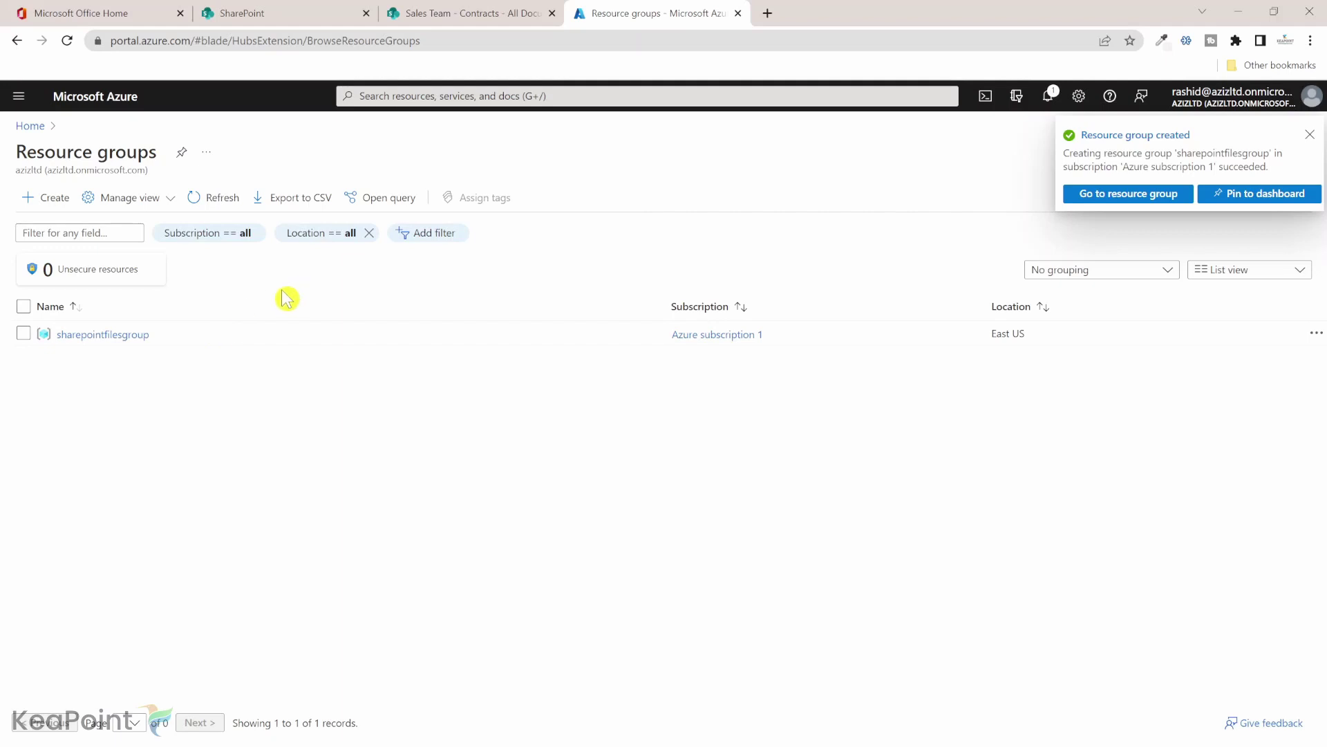
# Return to the portal home, find the Storage accounts service by searching, and begin a new storage account.
pyautogui.click(29, 126)
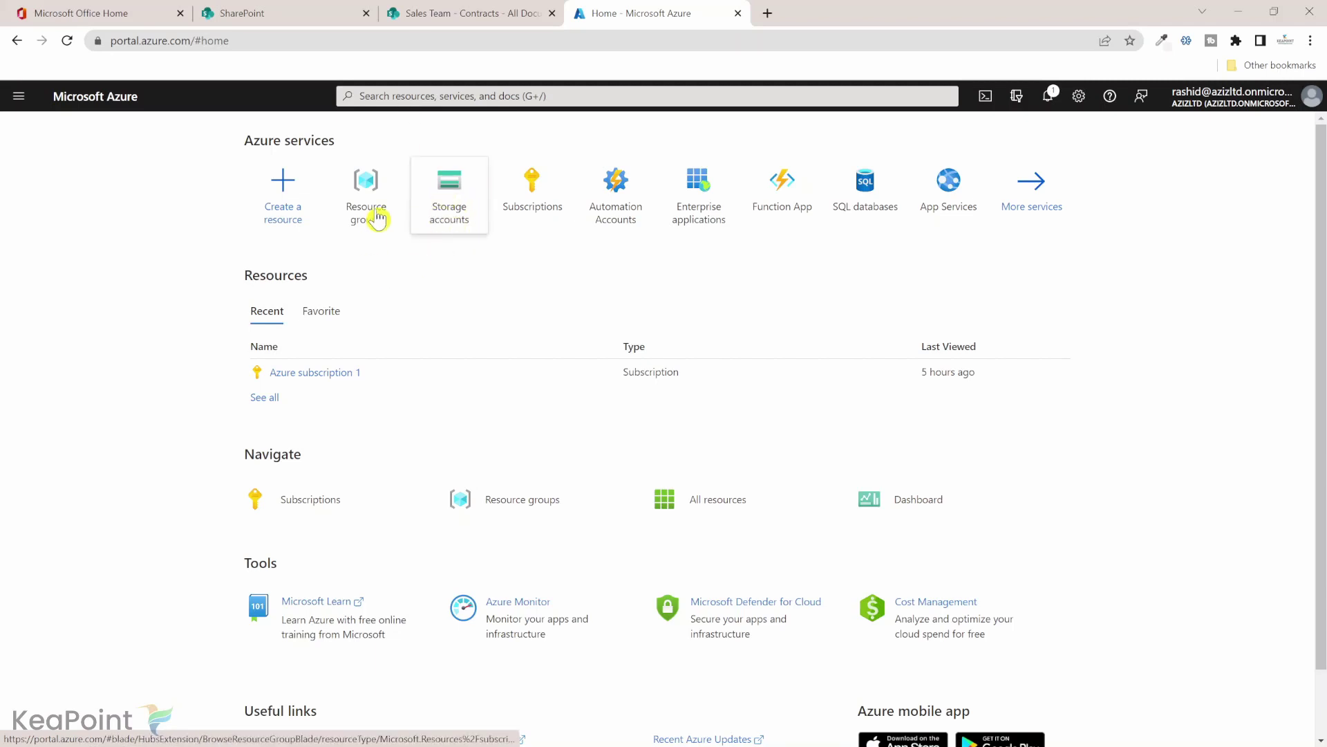
pyautogui.moveTo(449, 237)
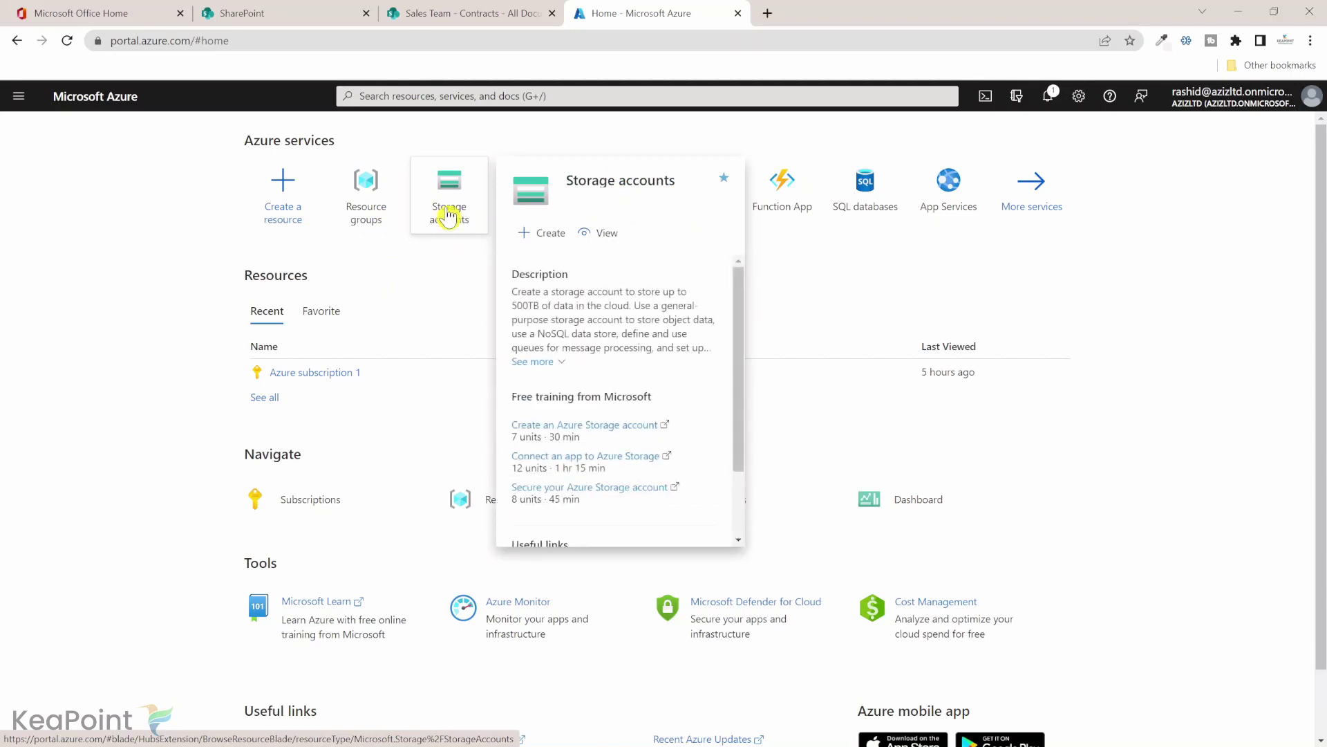
pyautogui.click(459, 97)
pyautogui.write('stor')
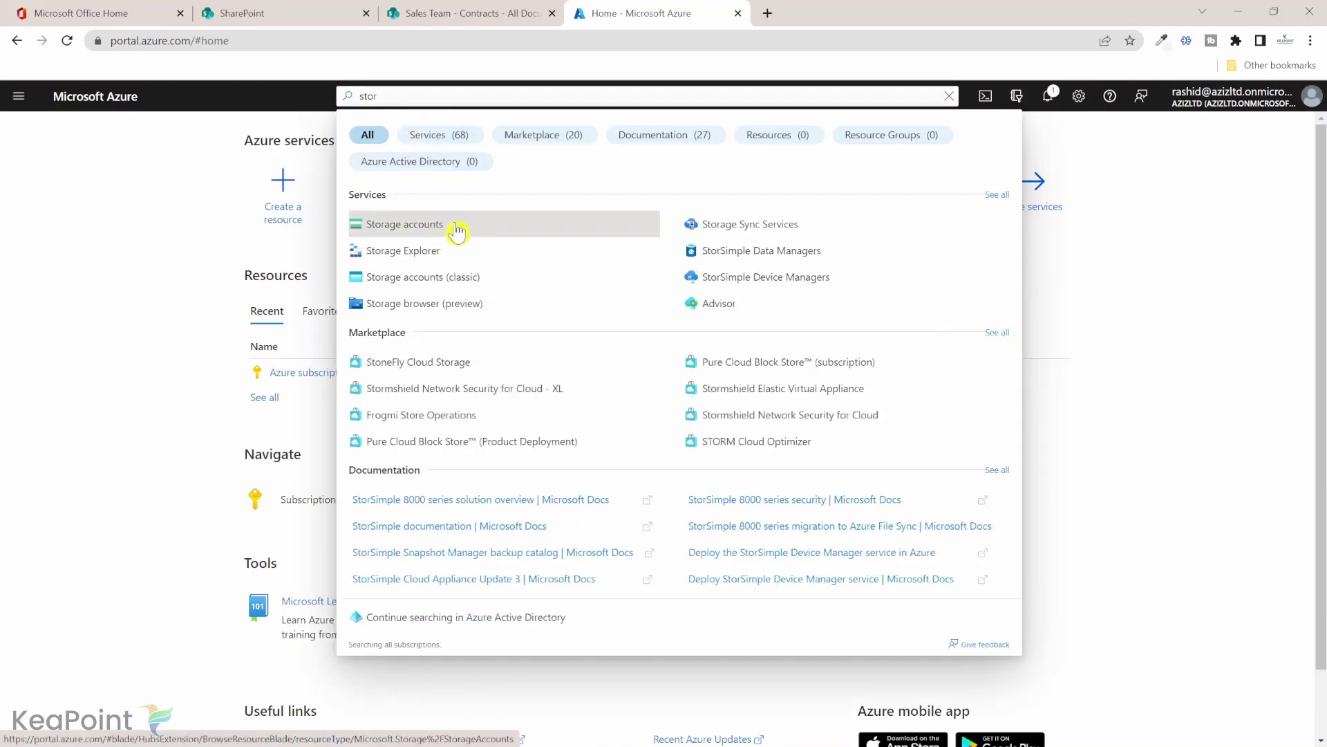
pyautogui.click(456, 233)
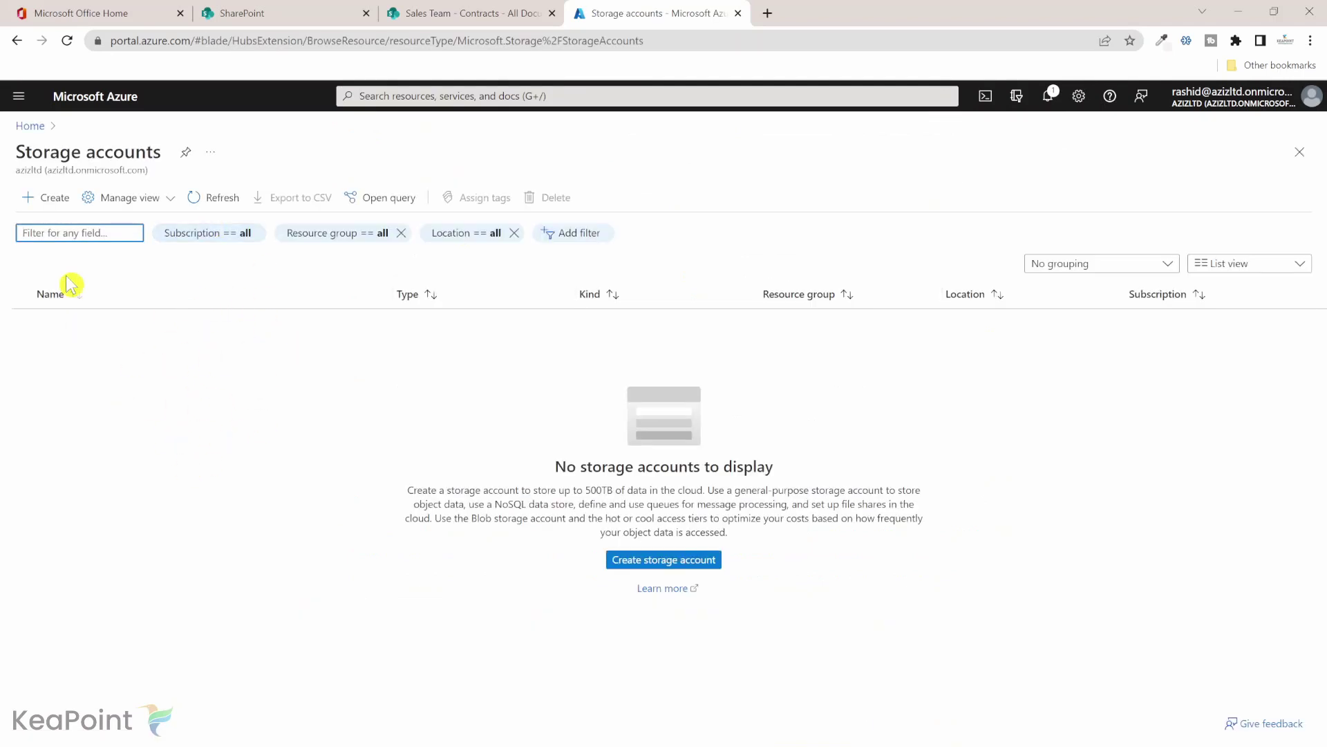
pyautogui.click(55, 200)
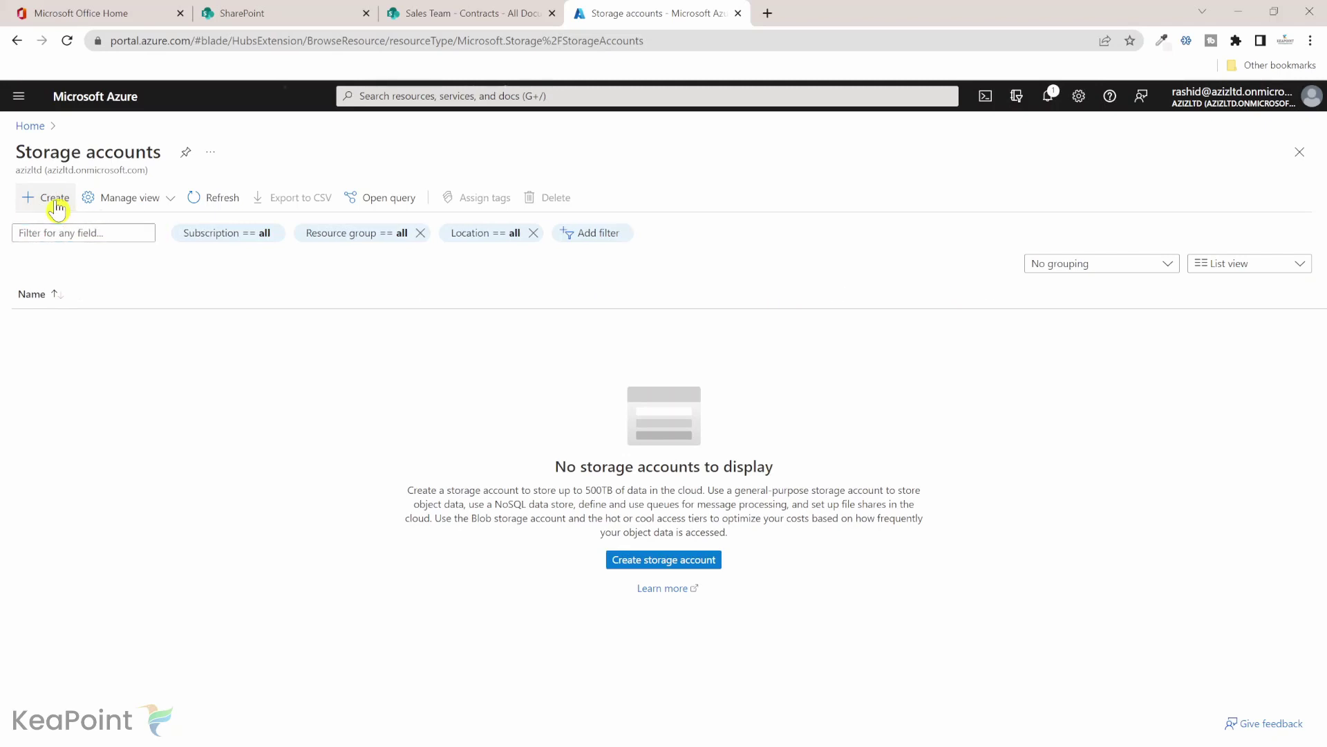
# Keep sharepointfilesgroup as the resource group and name the storage account sharepointcontracts.
pyautogui.scroll(-1, 414, 479)
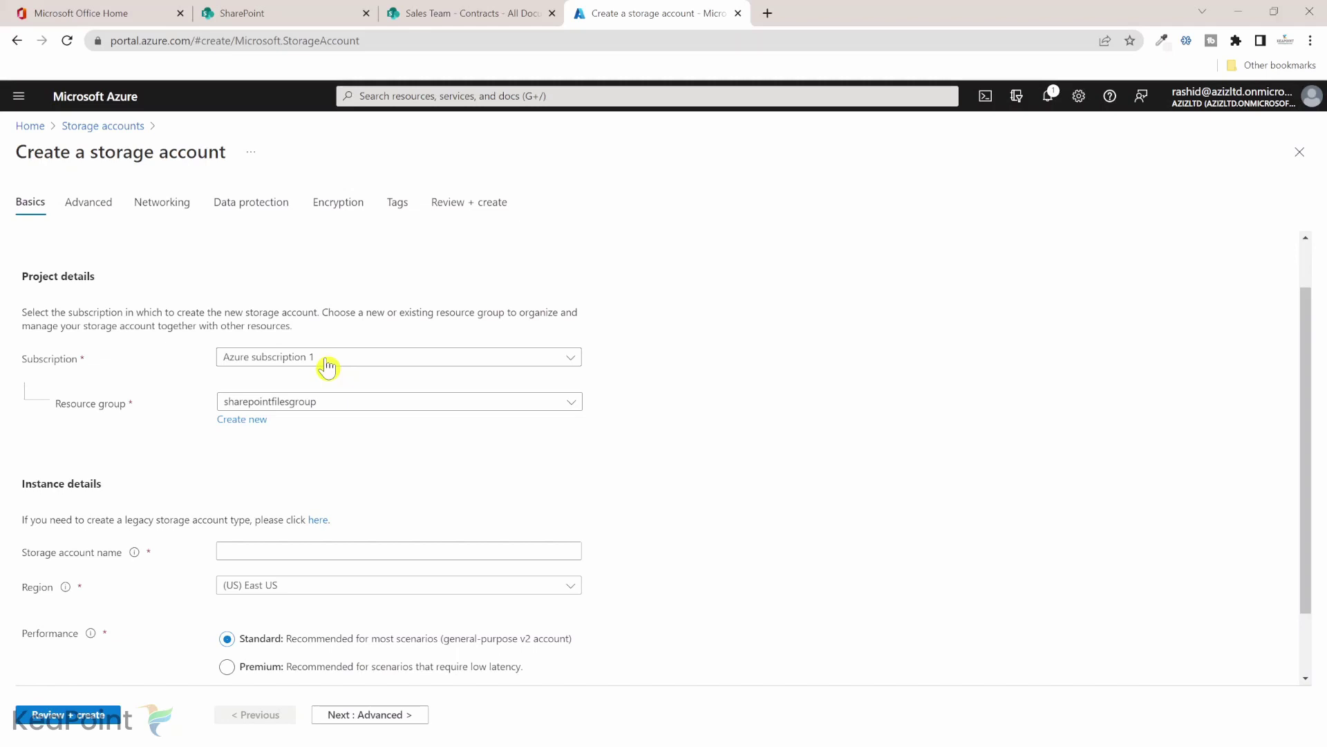
pyautogui.click(361, 408)
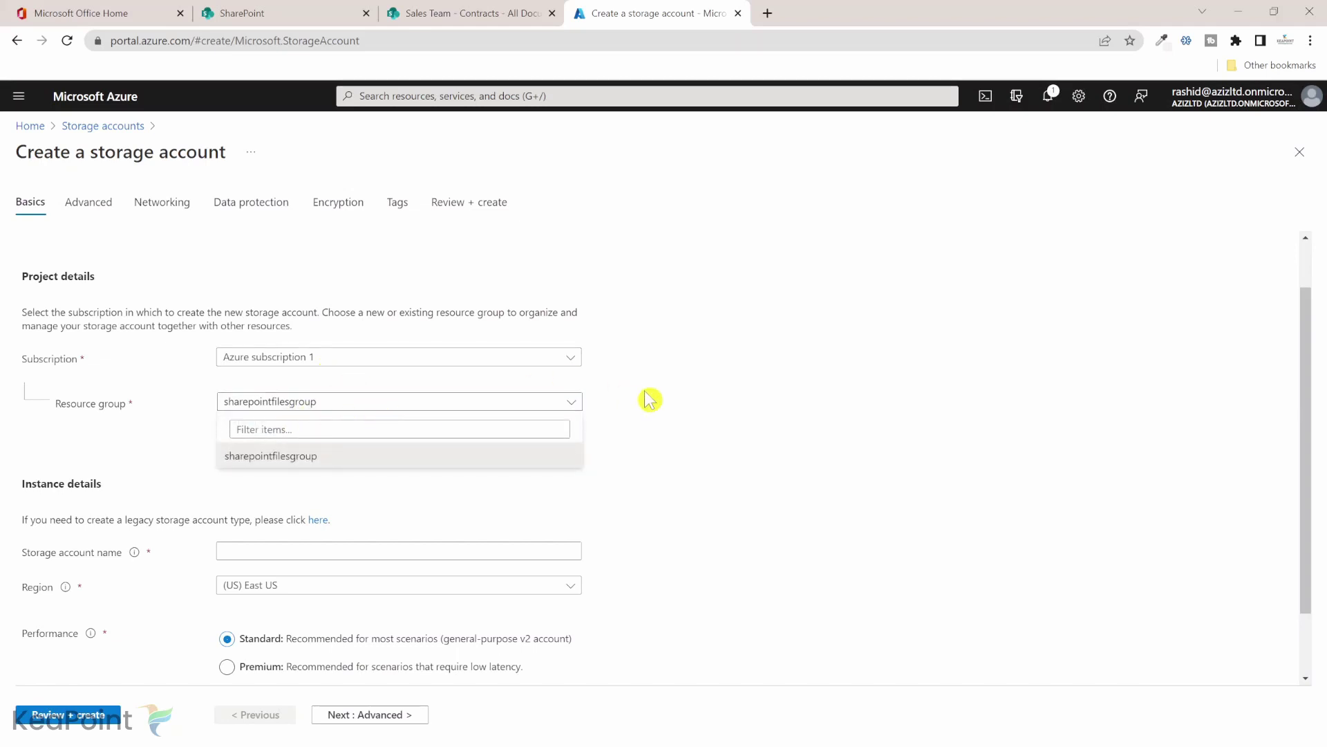
pyautogui.click(671, 406)
pyautogui.scroll(-1, 671, 406)
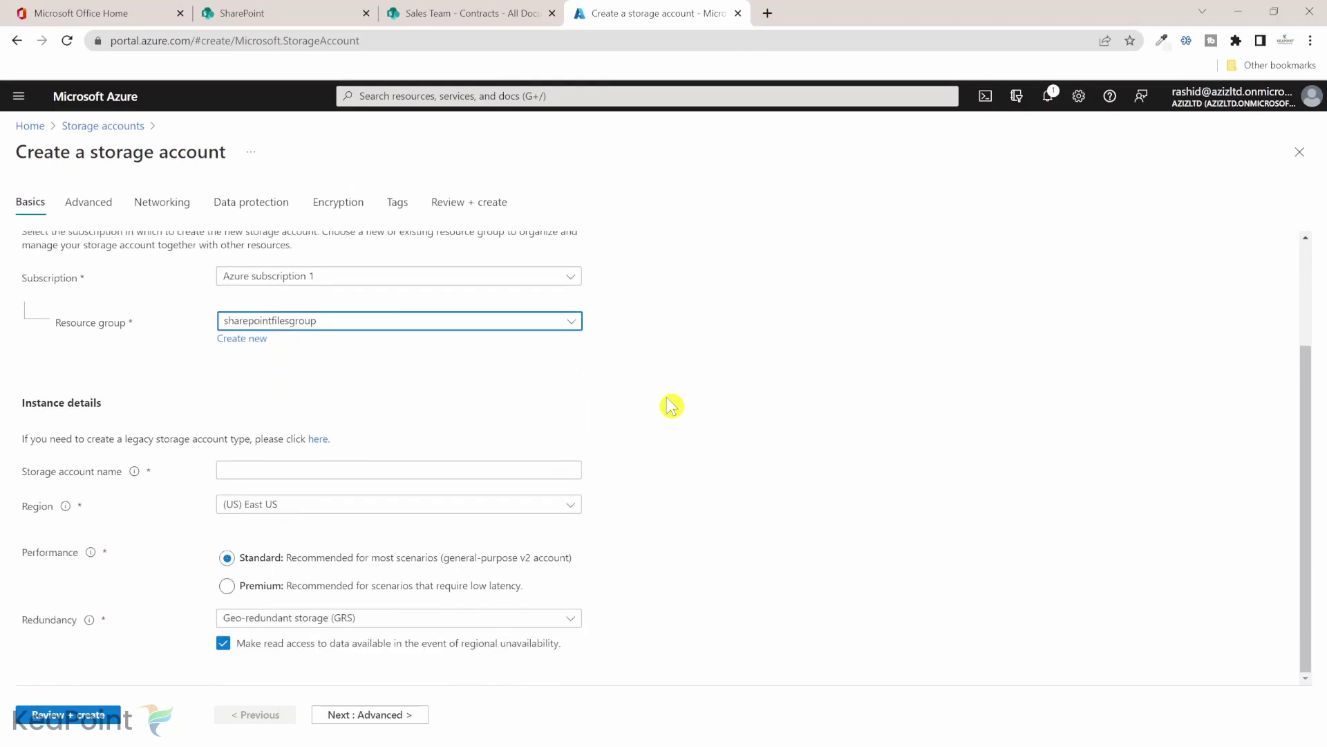
pyautogui.click(521, 469)
pyautogui.write('sharepointcontracts')
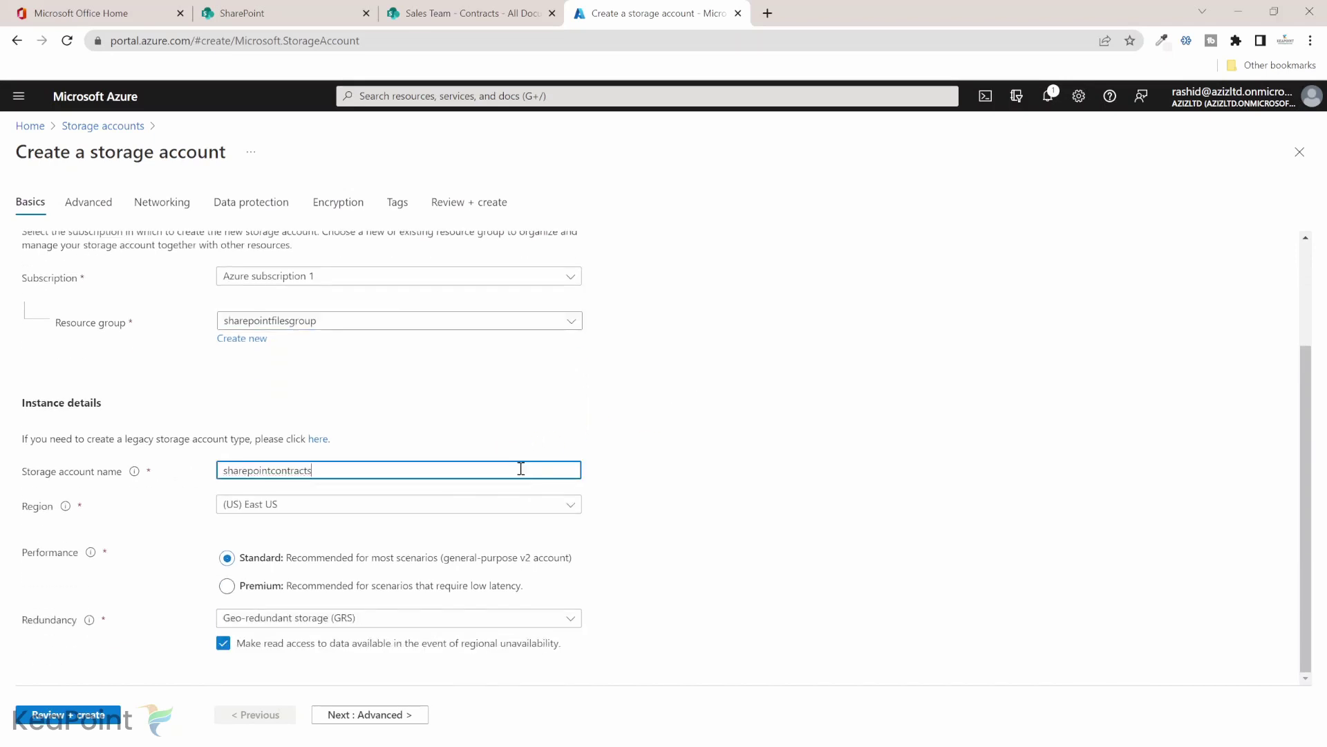
pyautogui.click(709, 437)
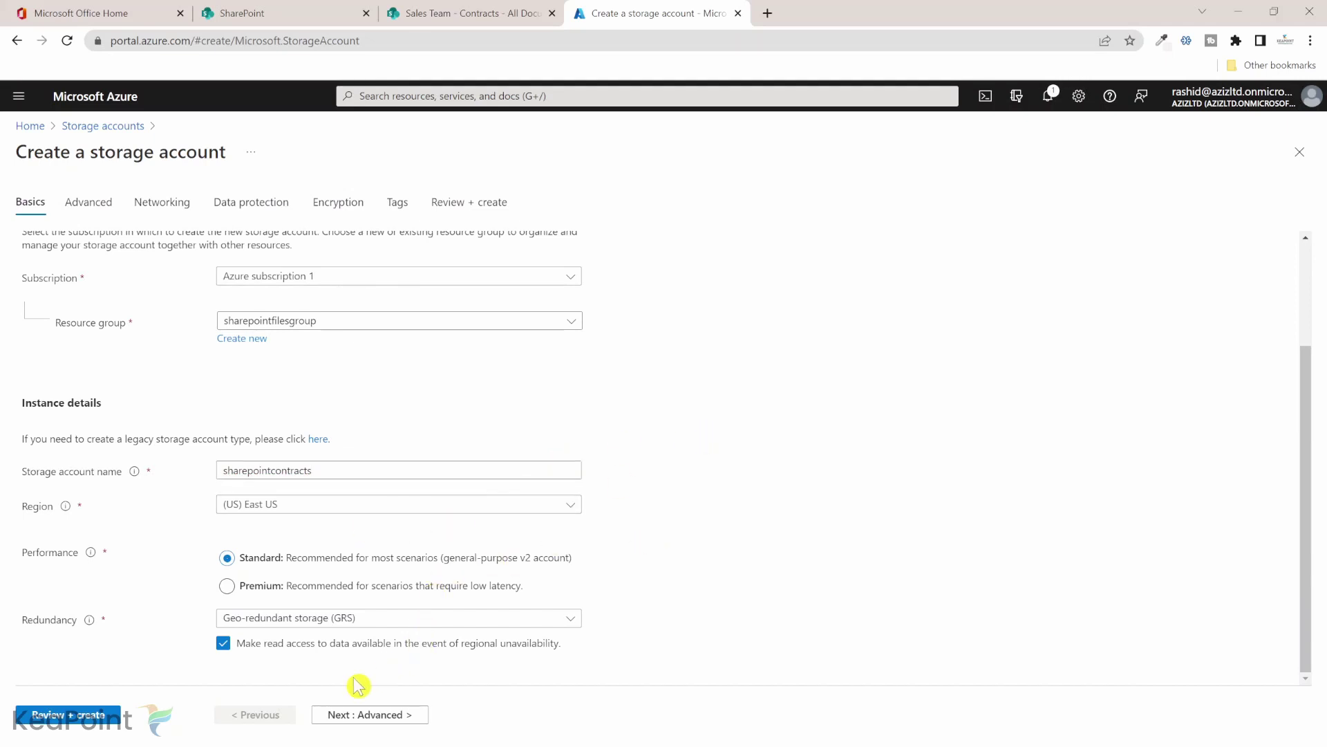
# Accept the default advanced, networking, data protection, encryption and tag settings, and create the storage account.
pyautogui.click(369, 716)
pyautogui.scroll(-2, 356, 610)
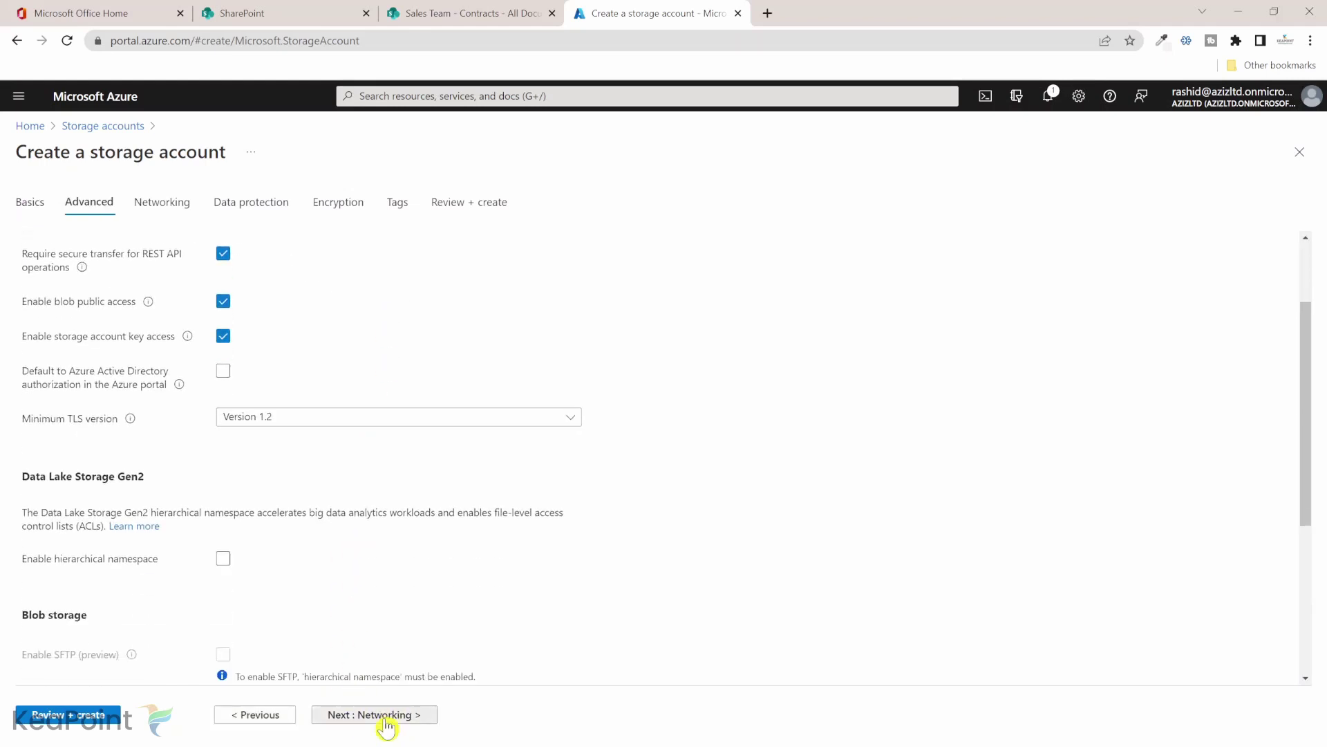
pyautogui.click(384, 716)
pyautogui.click(385, 718)
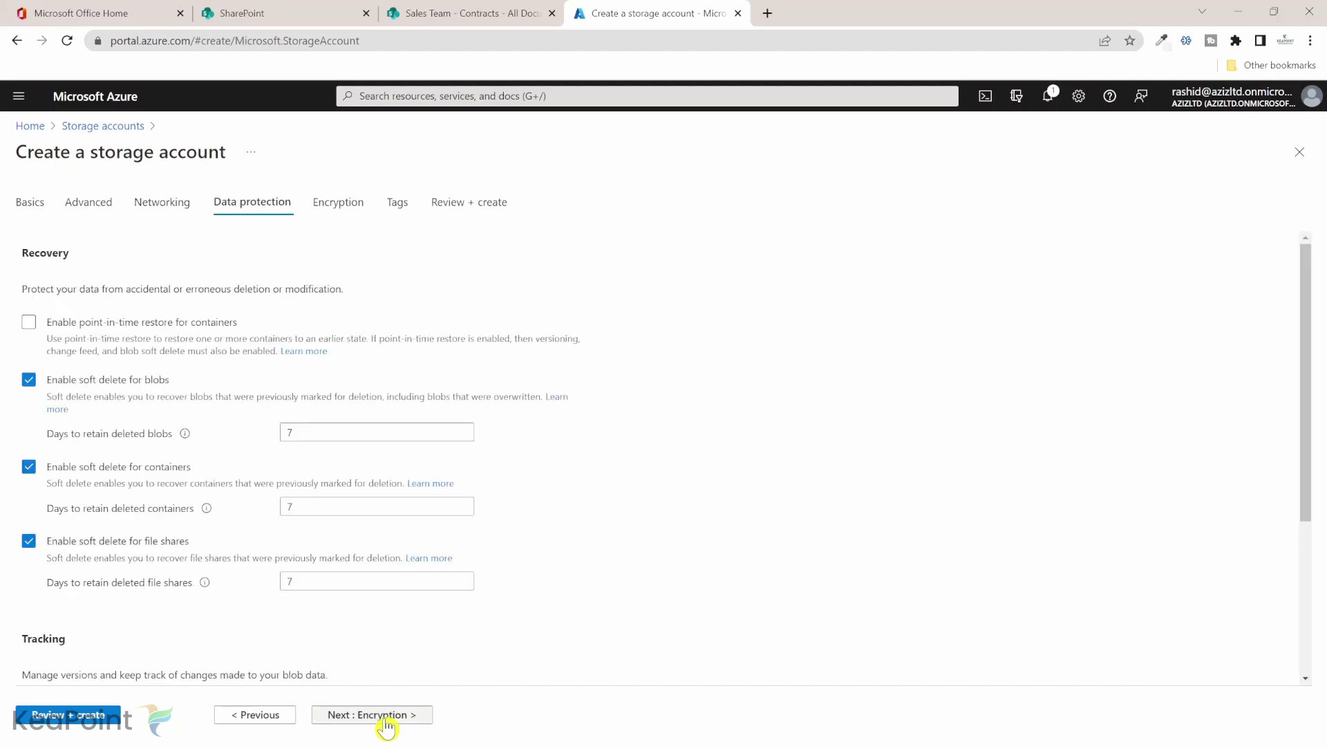
pyautogui.click(385, 716)
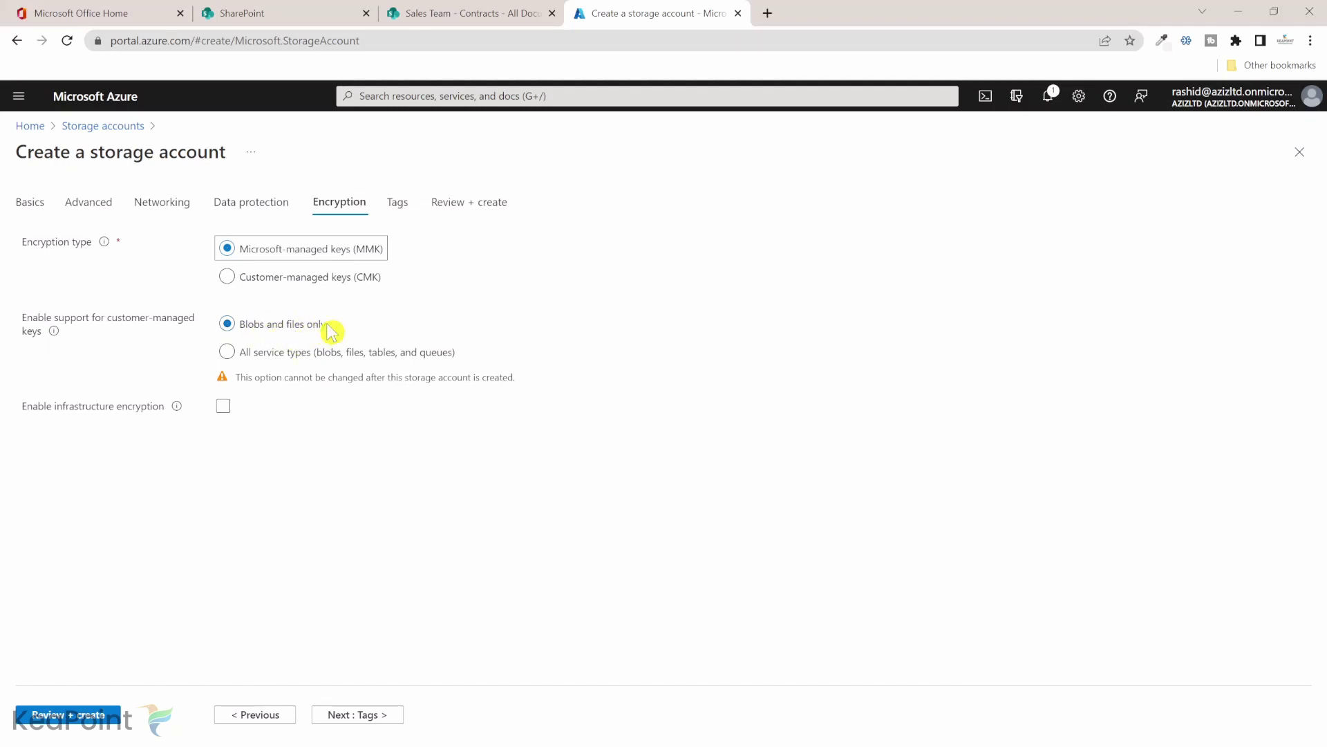
pyautogui.click(346, 716)
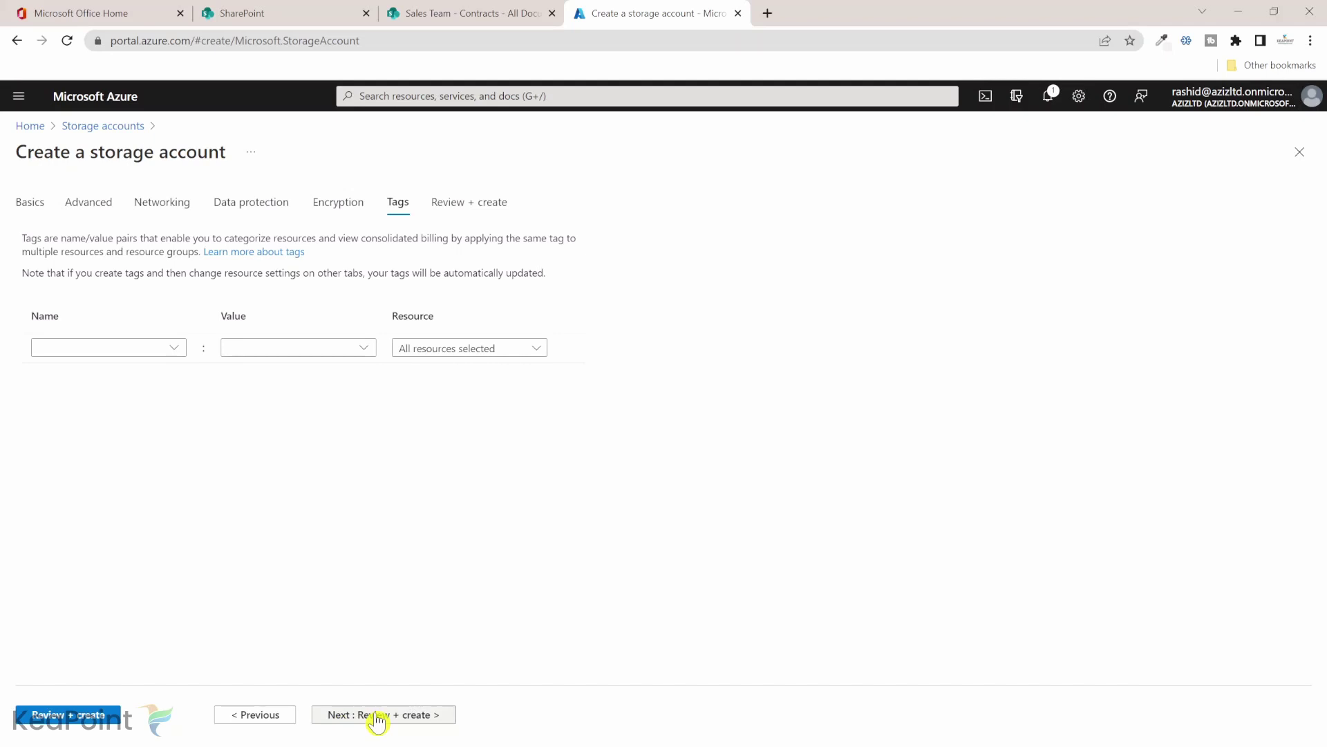
pyautogui.click(376, 716)
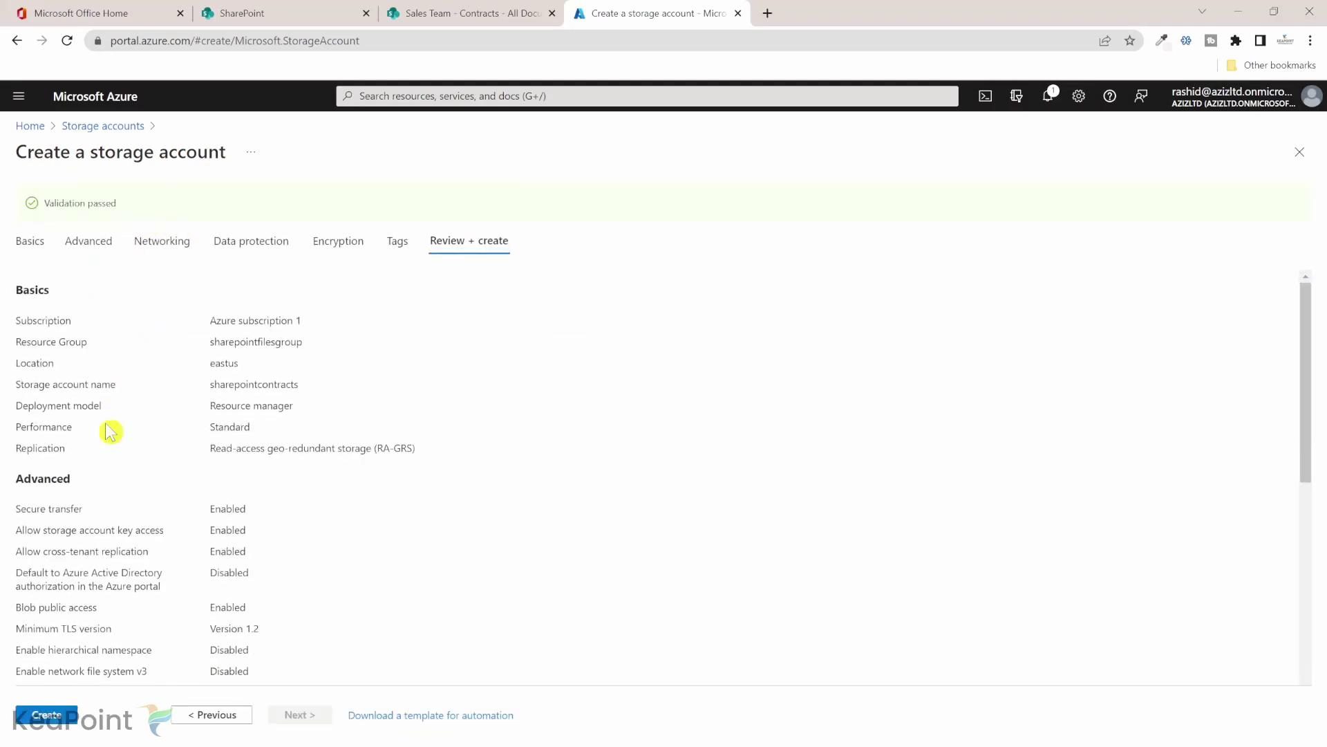
pyautogui.click(52, 721)
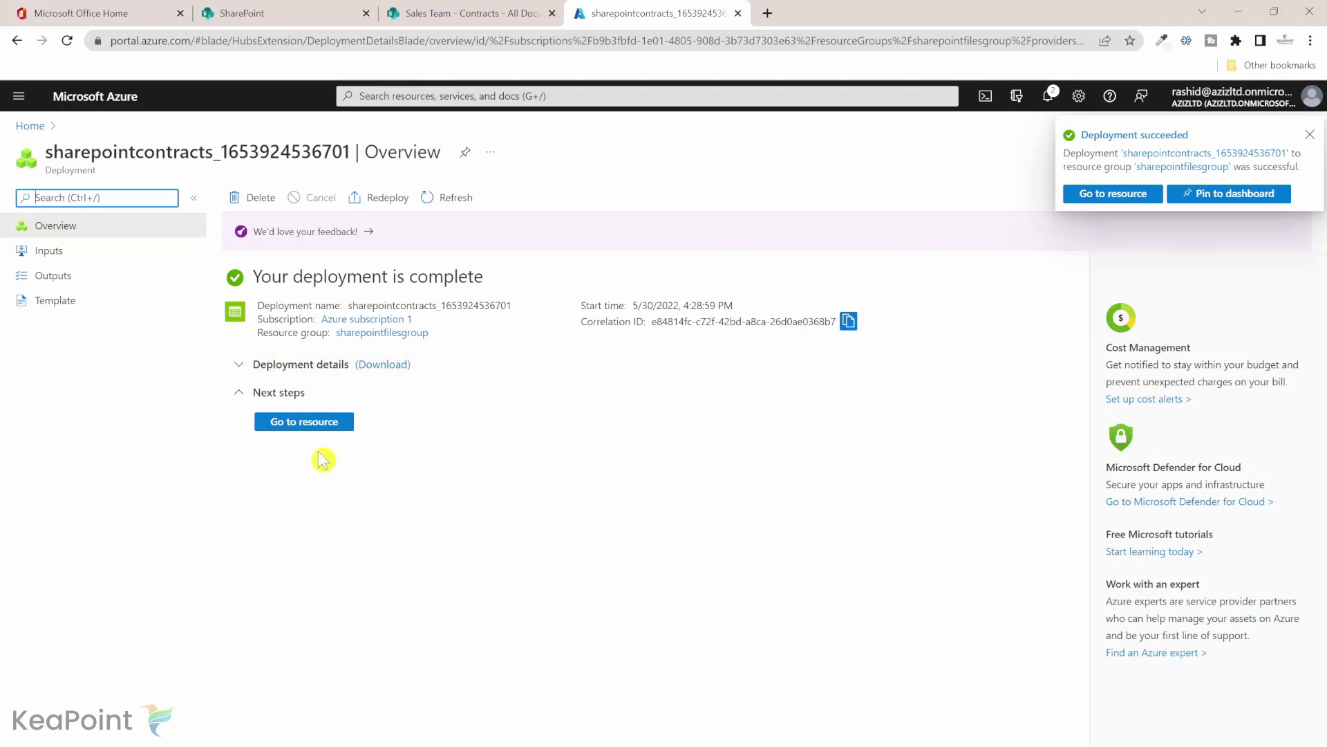
# Open the newly deployed sharepointcontracts storage account and go to its blob containers.
pyautogui.click(288, 428)
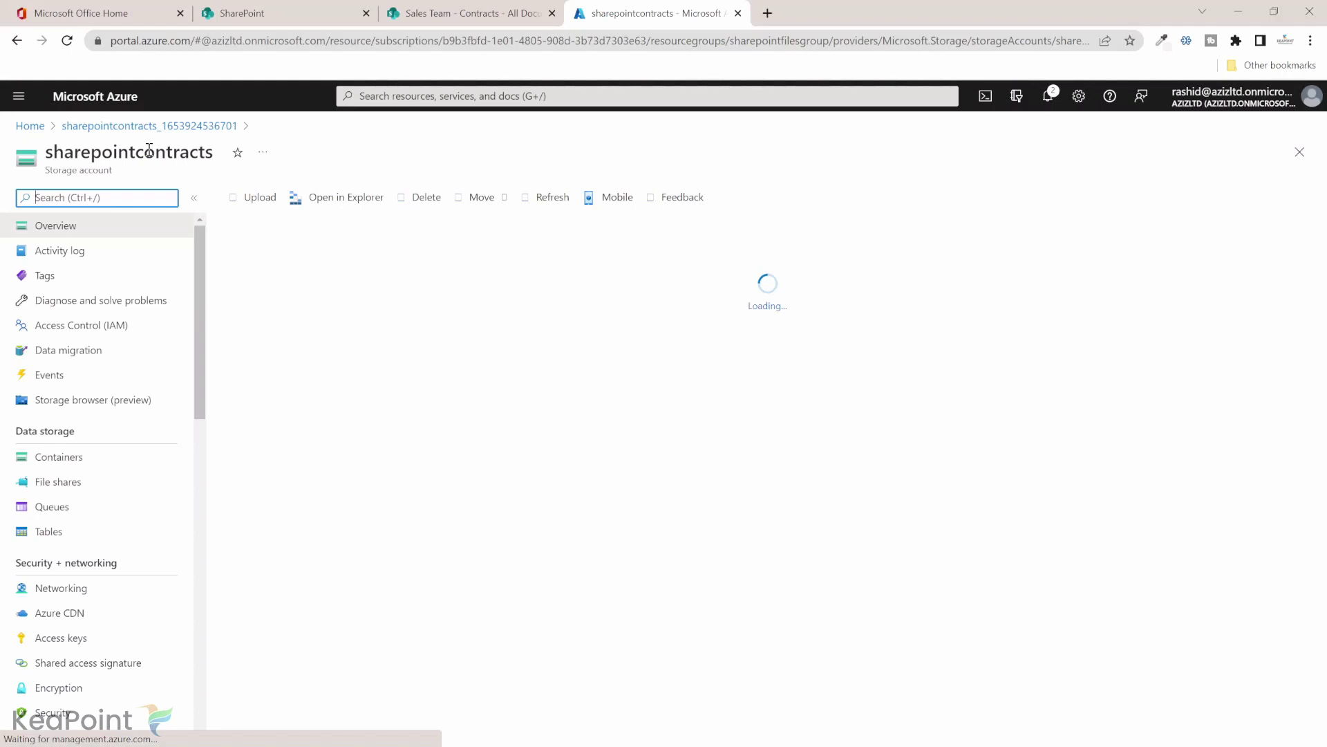
pyautogui.scroll(-1, 72, 544)
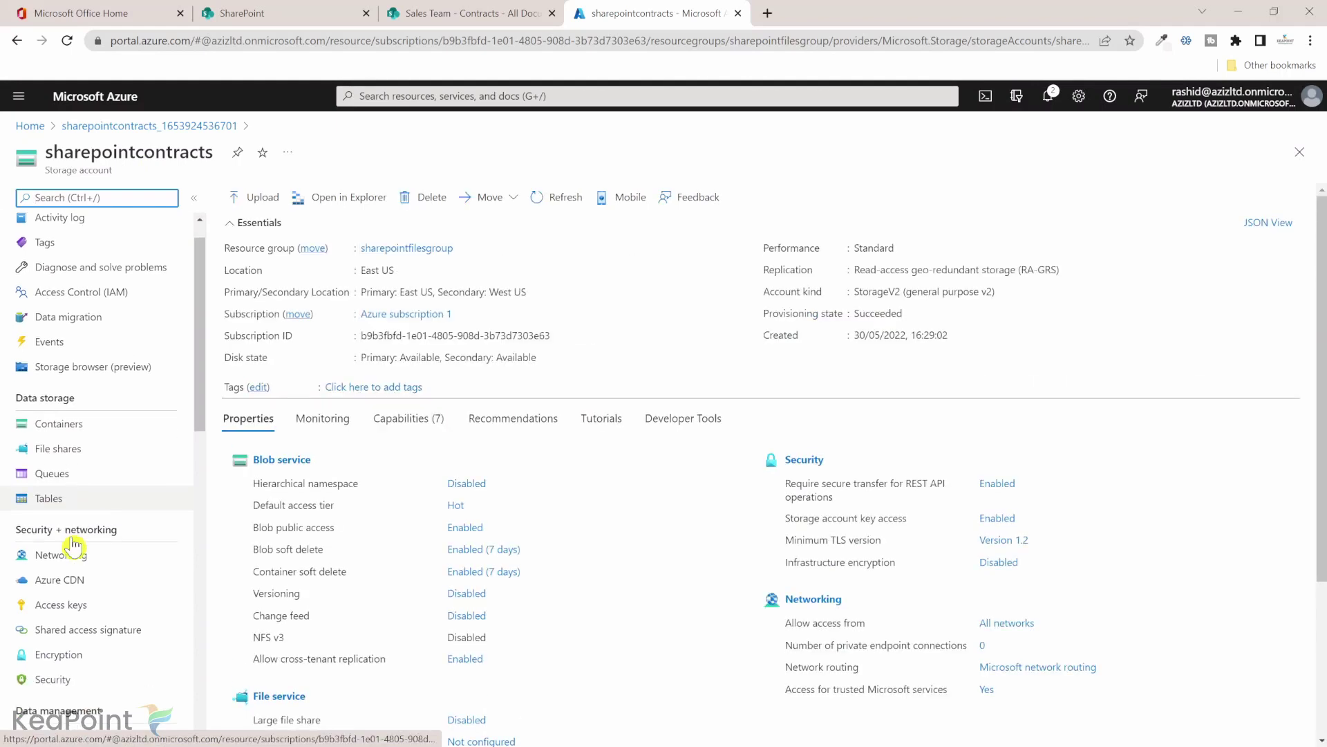
pyautogui.scroll(-1, 73, 545)
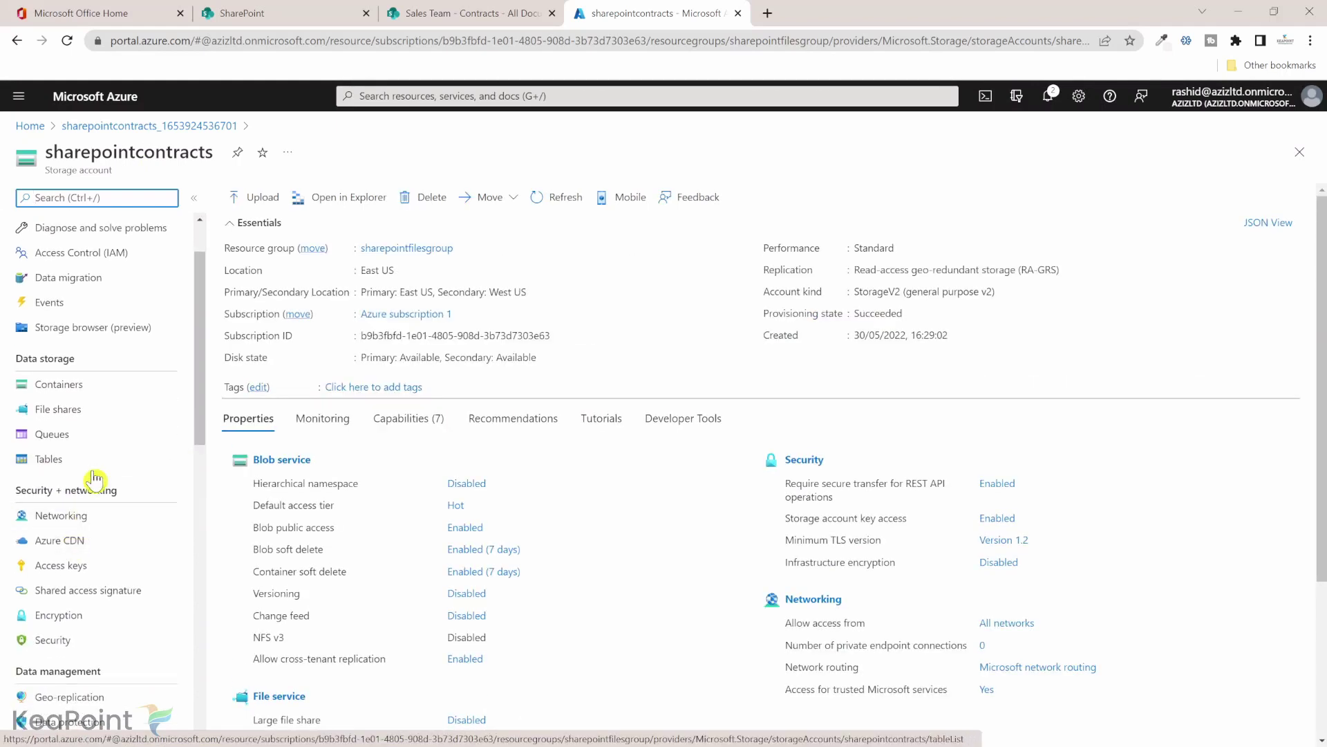
pyautogui.click(98, 389)
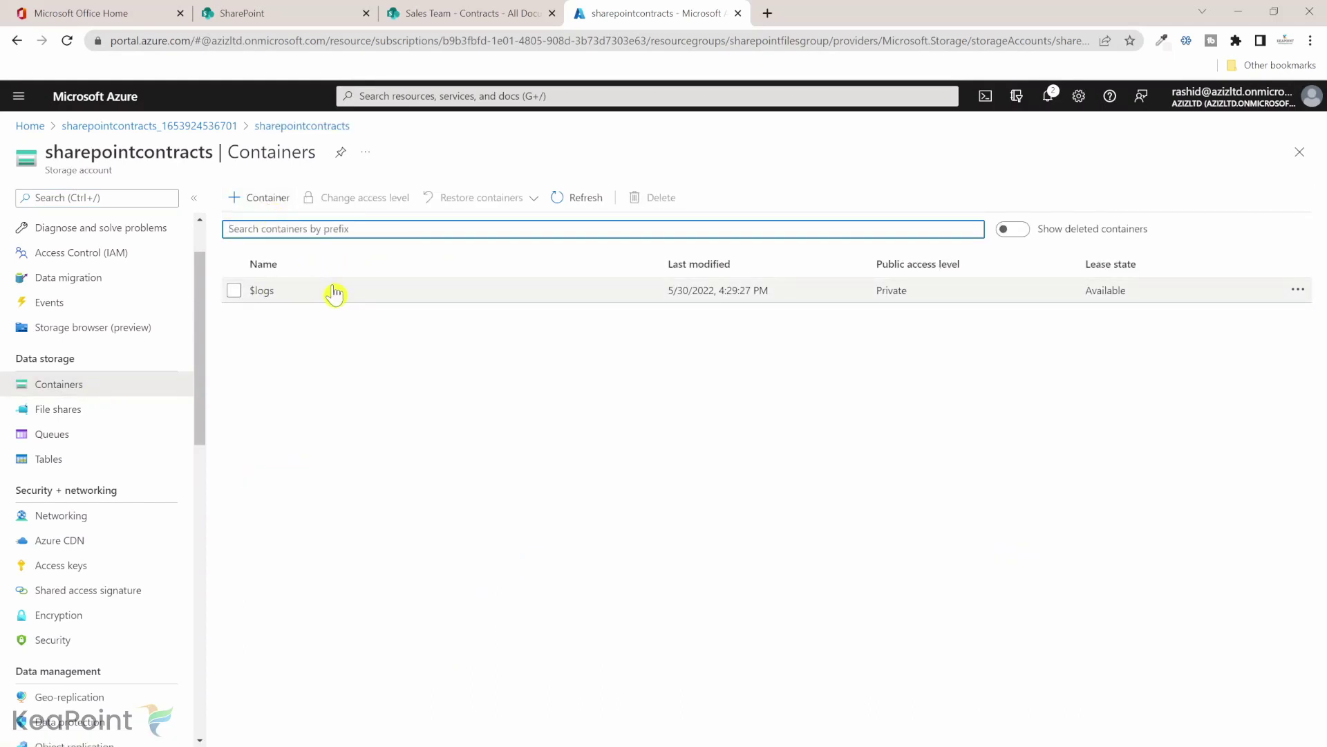
# Create a container named spcontracts with the public access level Private (no anonymous access).
pyautogui.click(260, 201)
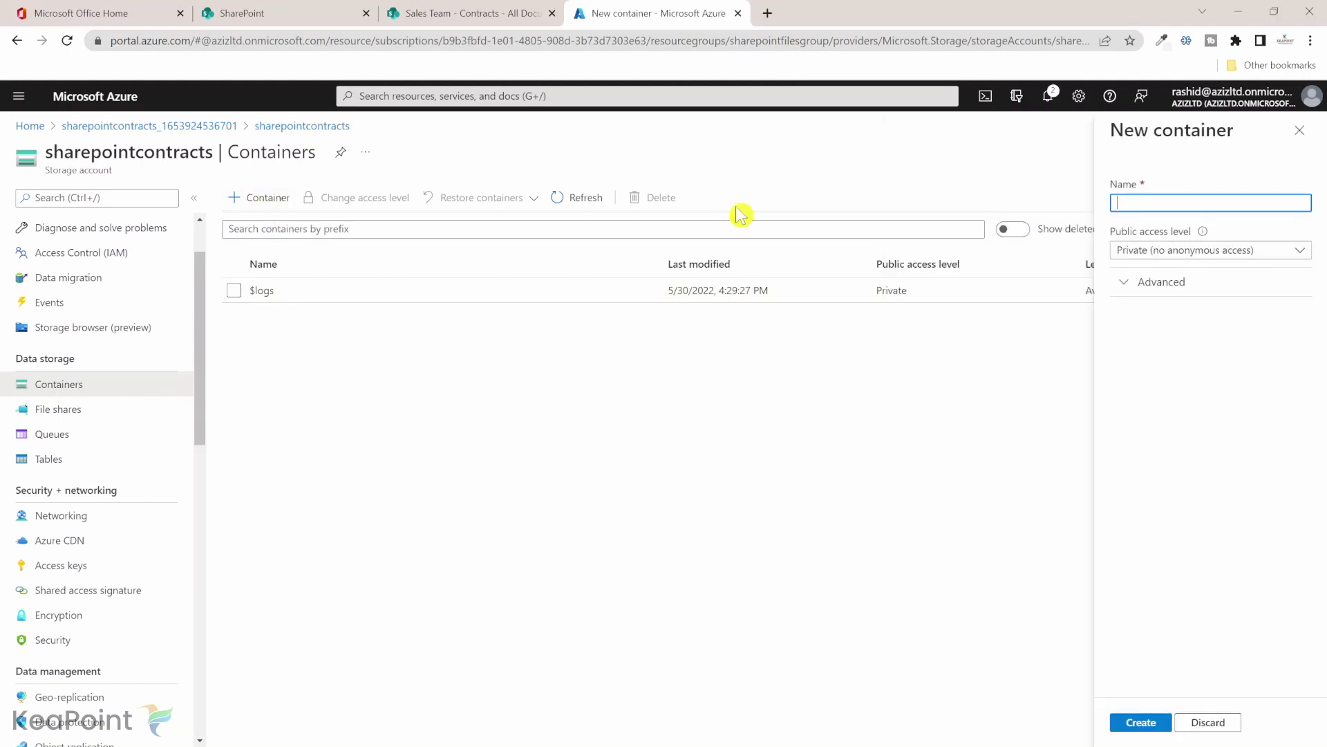
pyautogui.write('sp')
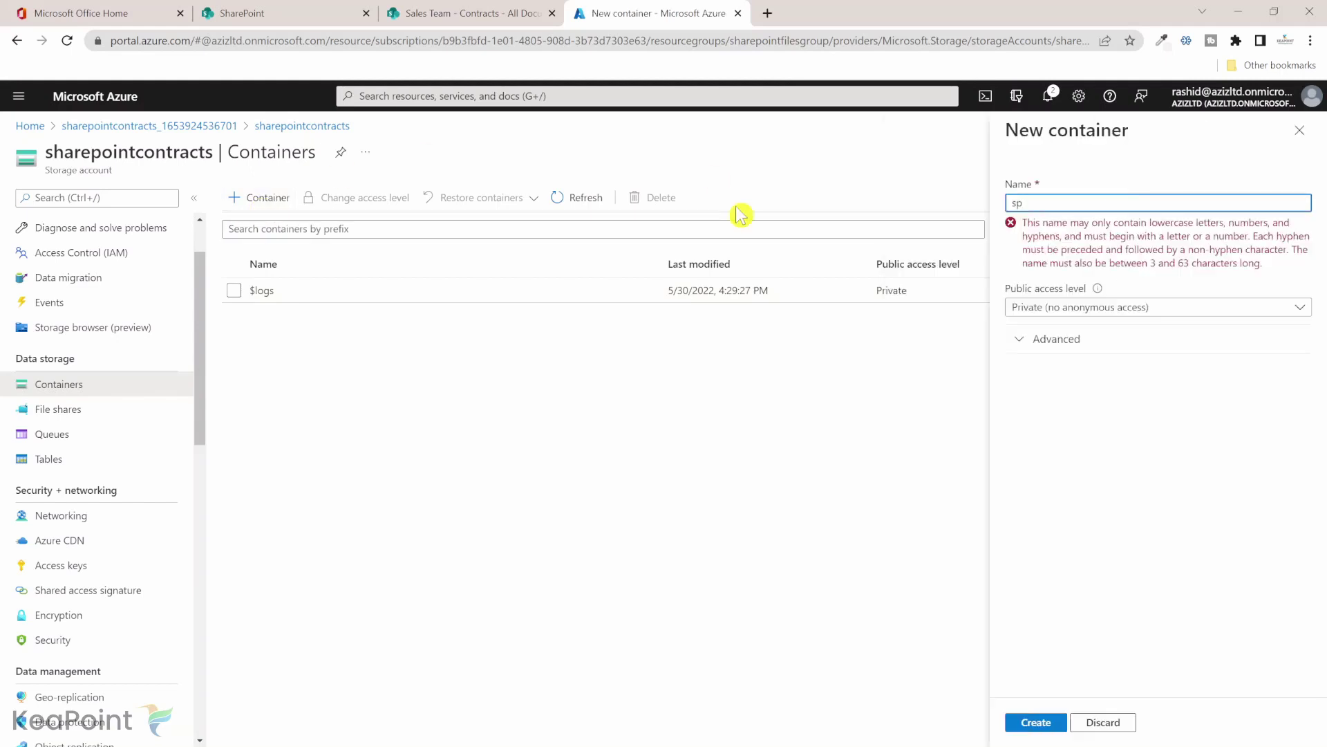
pyautogui.write('contracts')
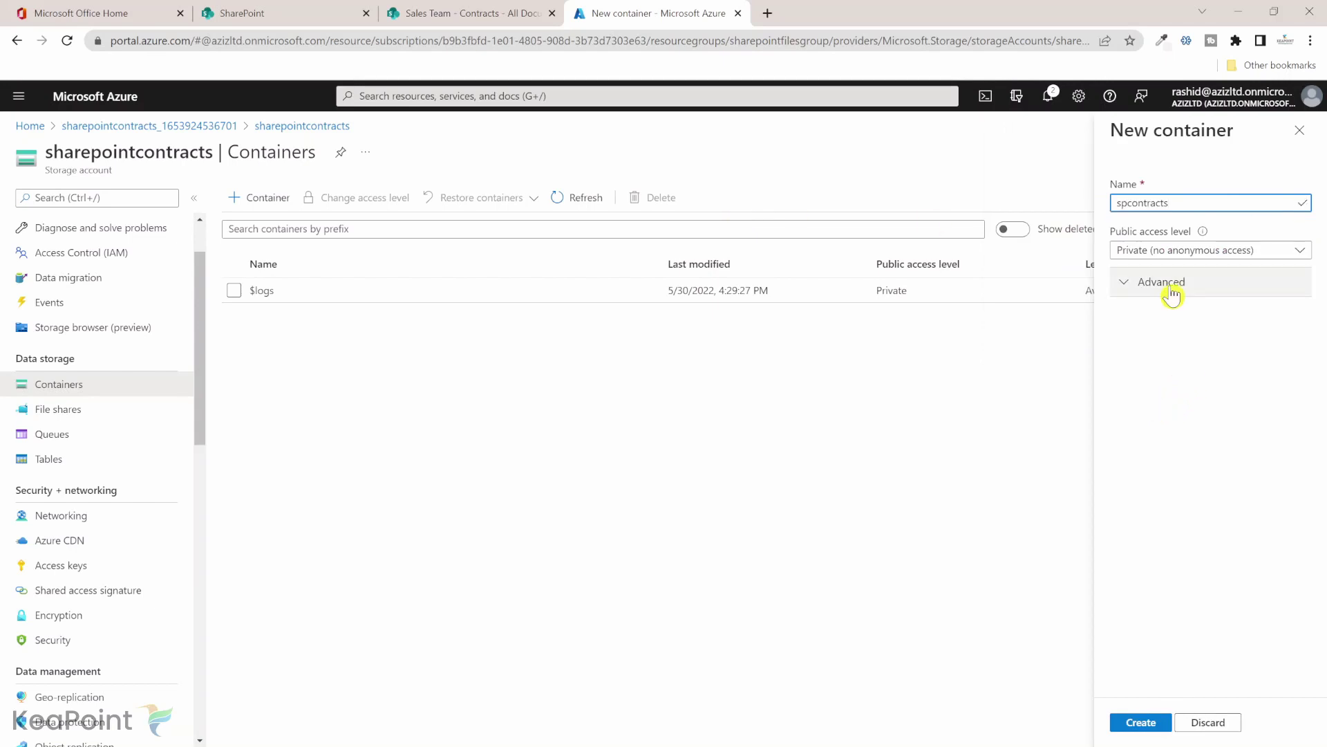
pyautogui.click(1206, 251)
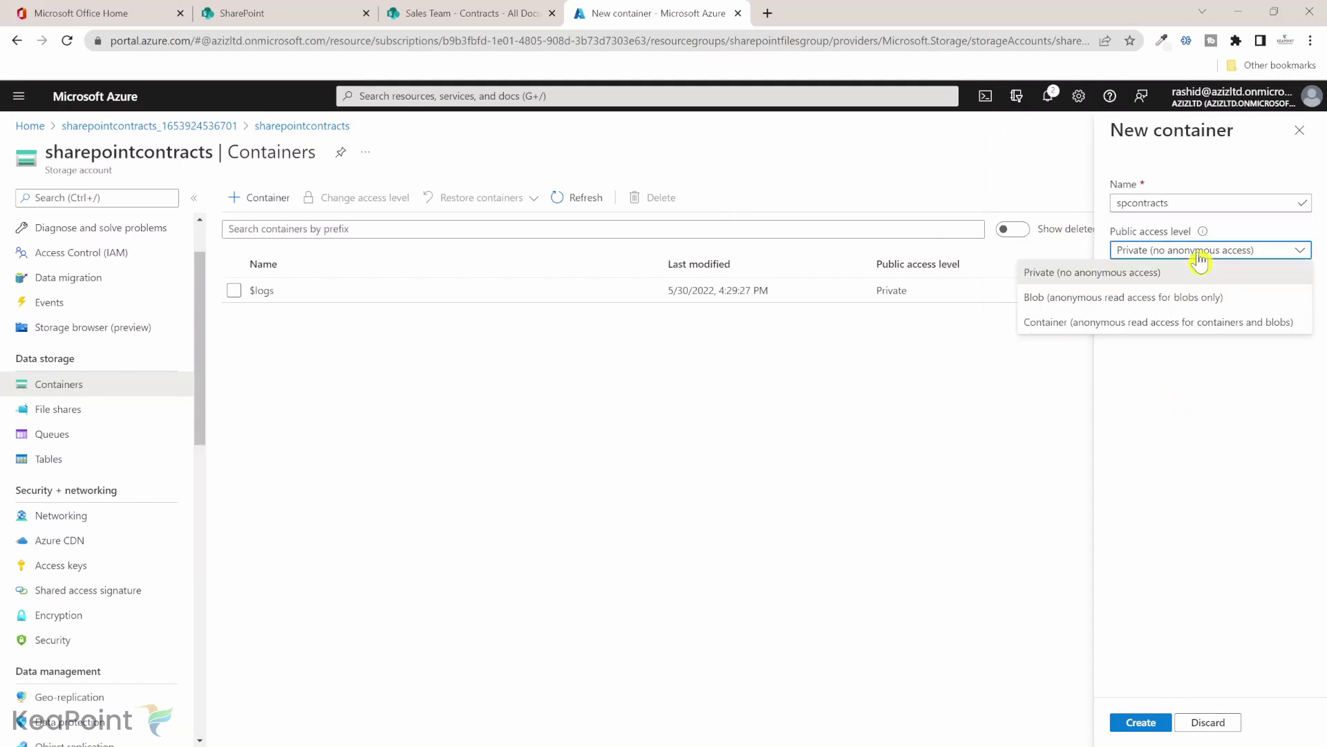
pyautogui.click(1128, 282)
pyautogui.click(1138, 726)
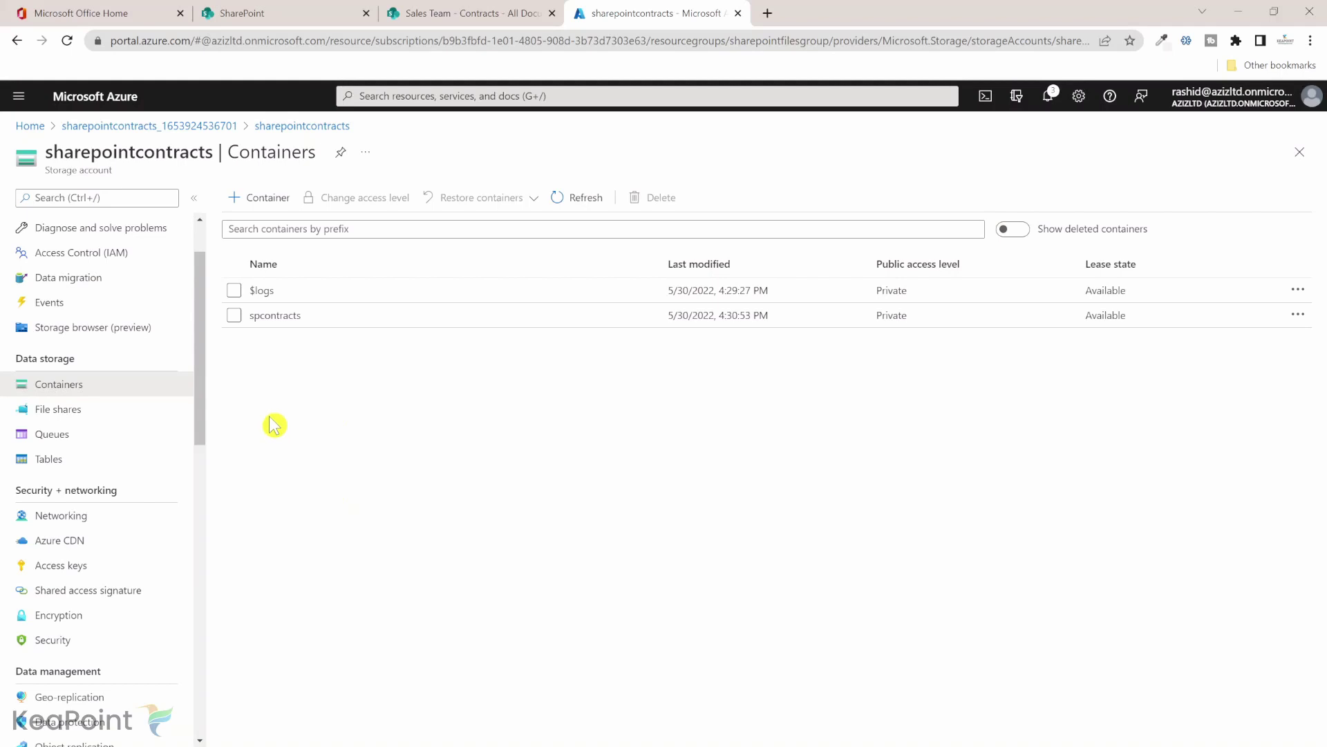
# Reveal the storage account's access keys and launch Power Automate from the Office home page.
pyautogui.click(91, 576)
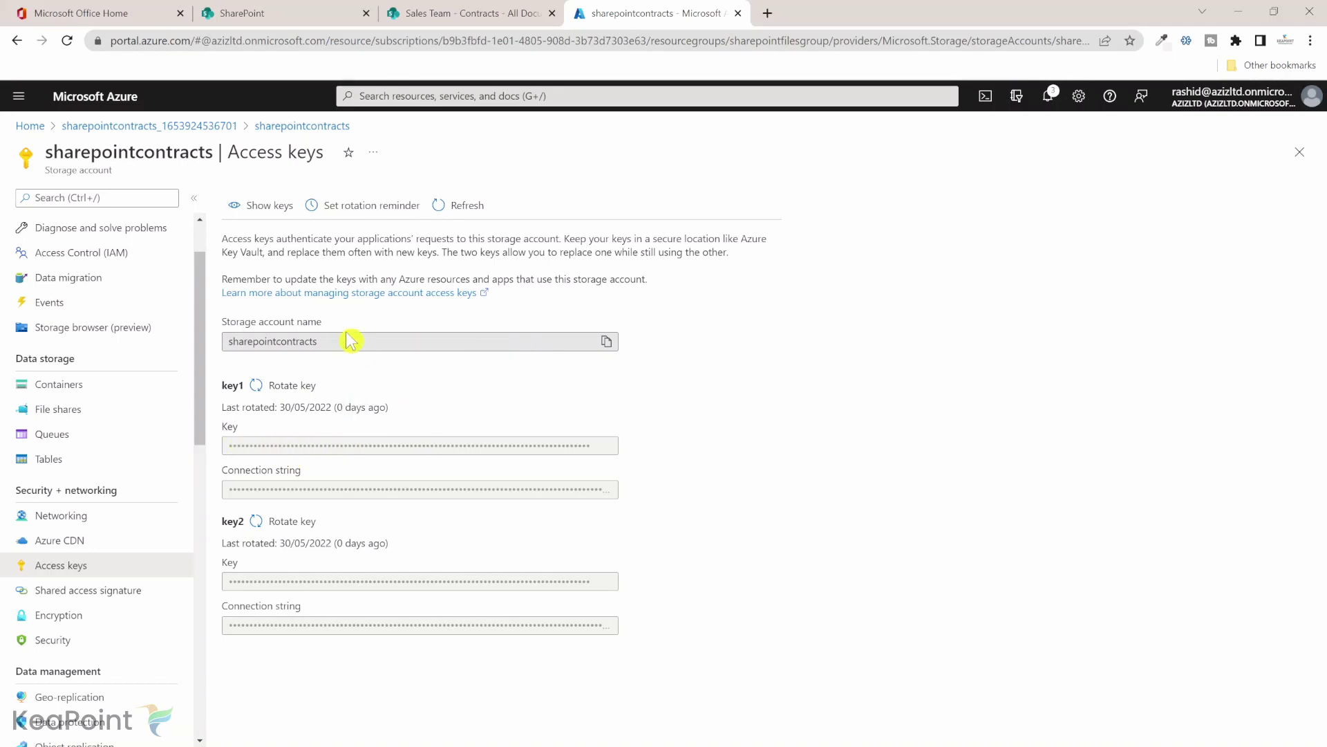
pyautogui.click(253, 217)
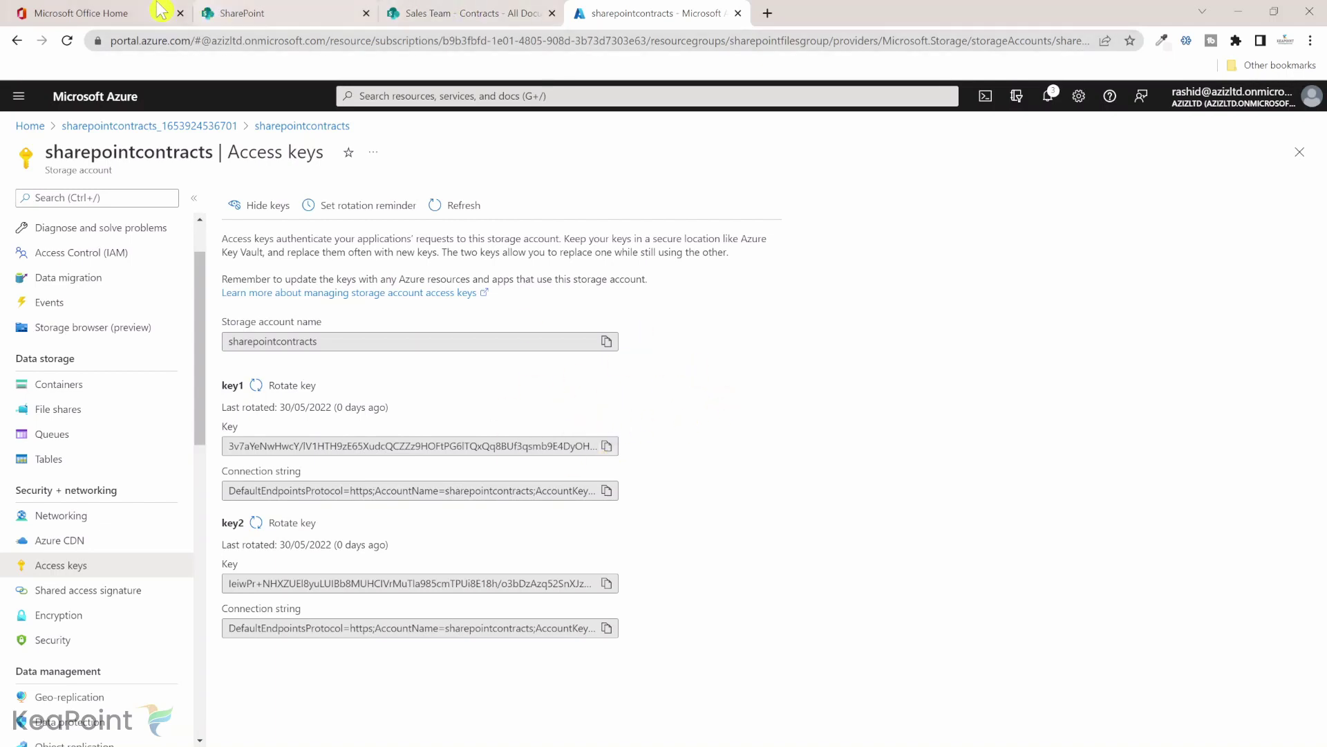
pyautogui.click(83, 10)
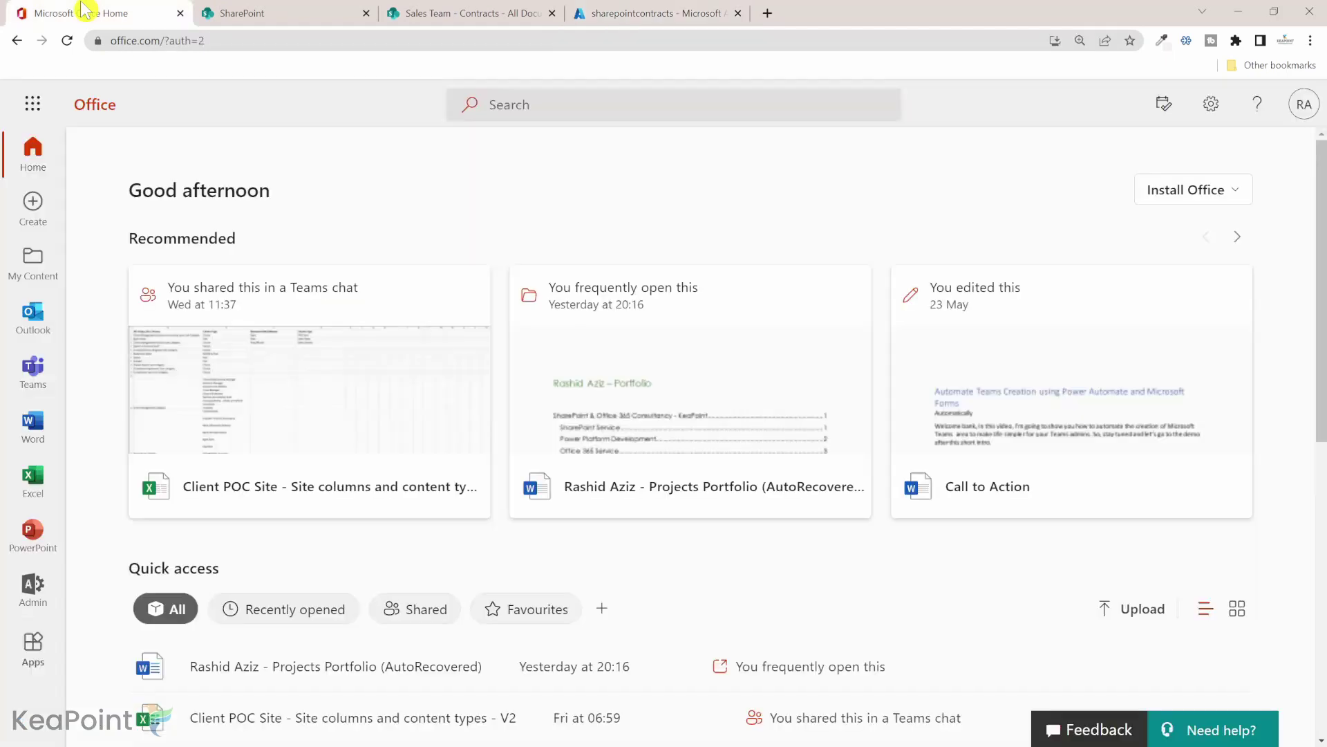
pyautogui.click(32, 110)
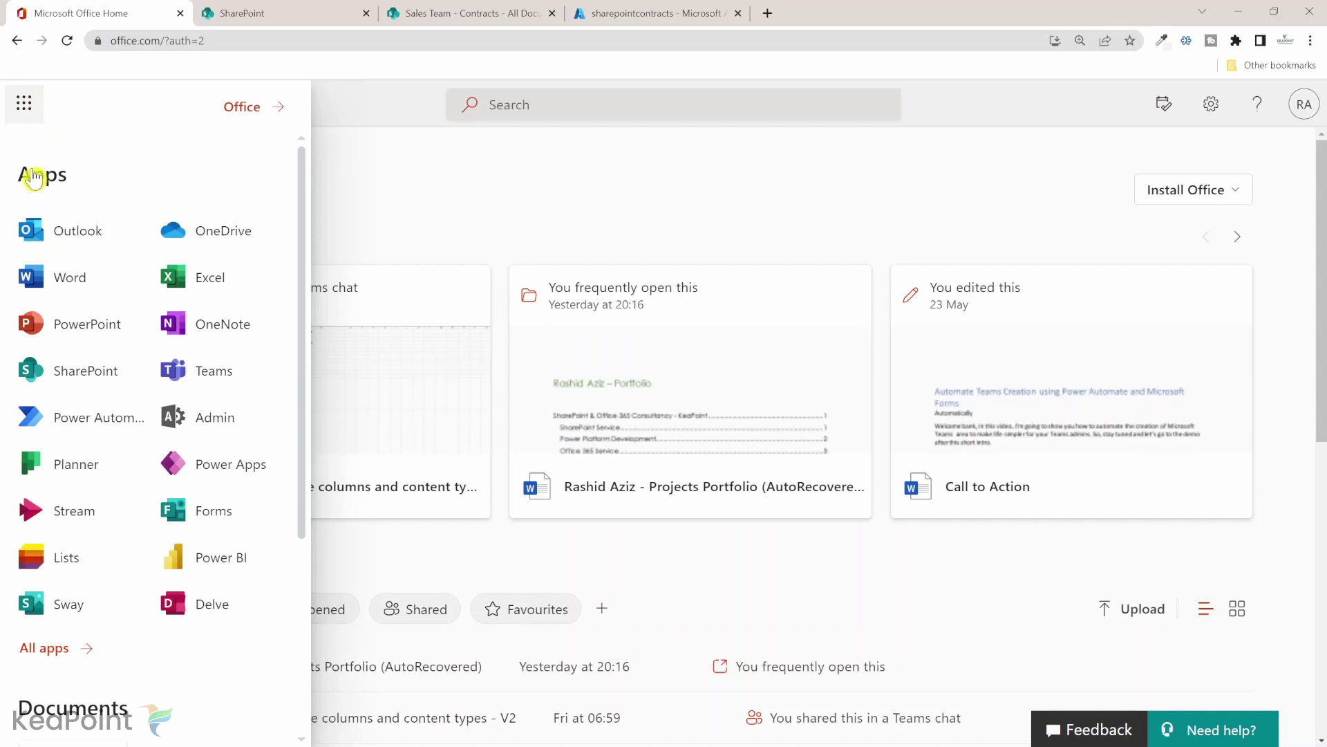
pyautogui.click(84, 430)
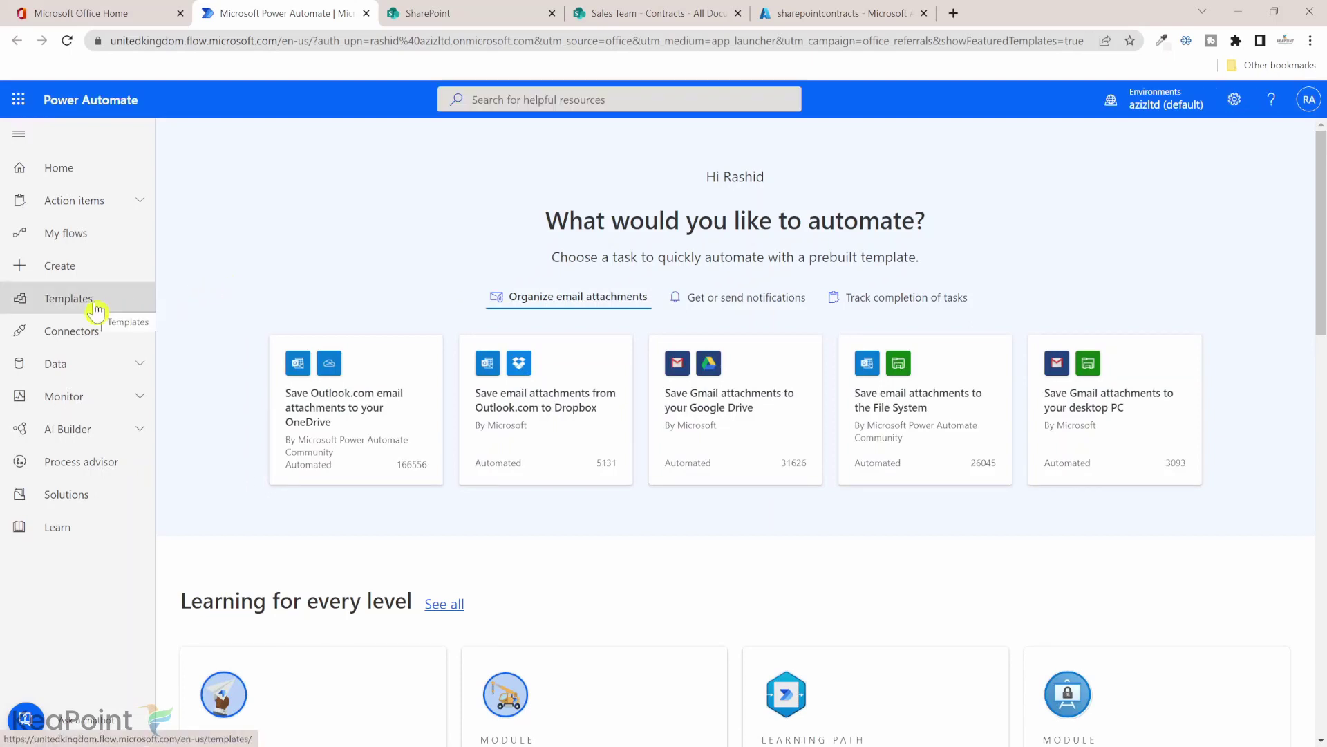
# Search the flow templates for "copy files to azure" and open "Copy files from a SharePoint folder to a AzureBlob folder".
pyautogui.click(96, 311)
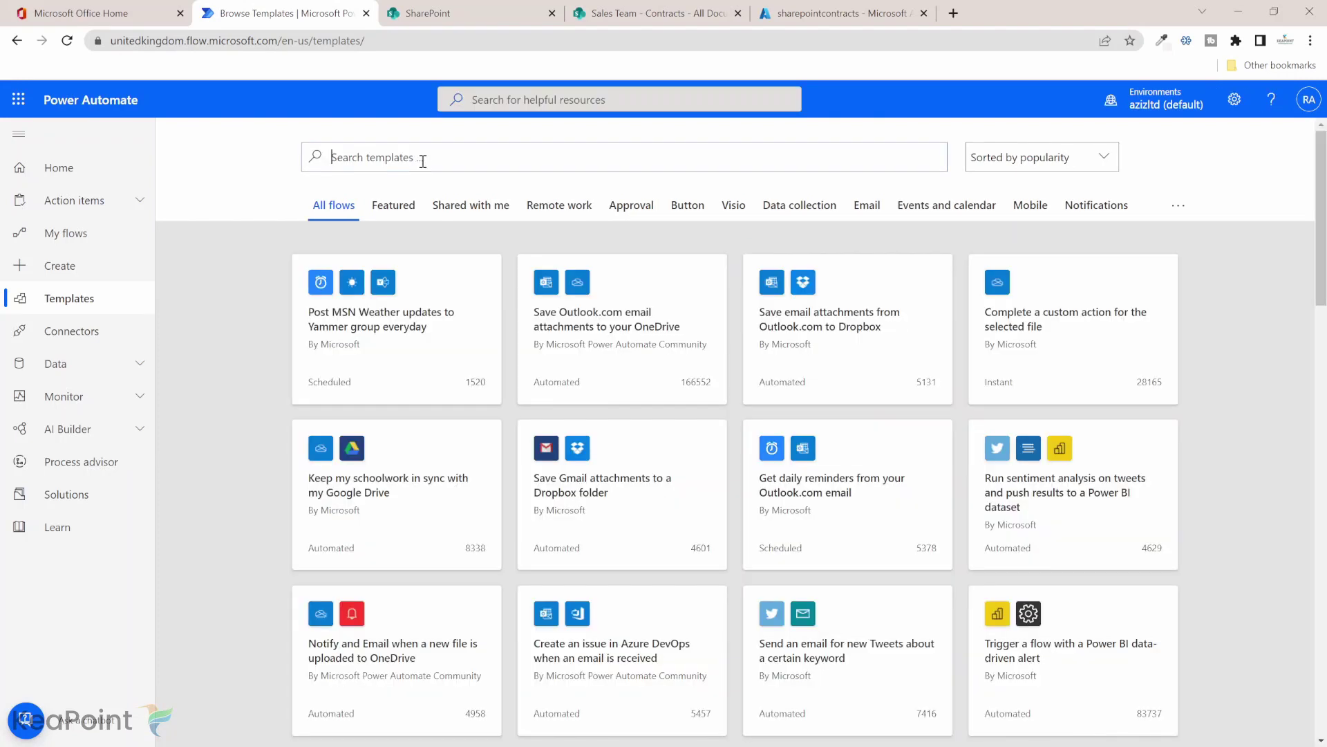
pyautogui.click(423, 159)
pyautogui.write('copy files to azure')
pyautogui.press('Return')
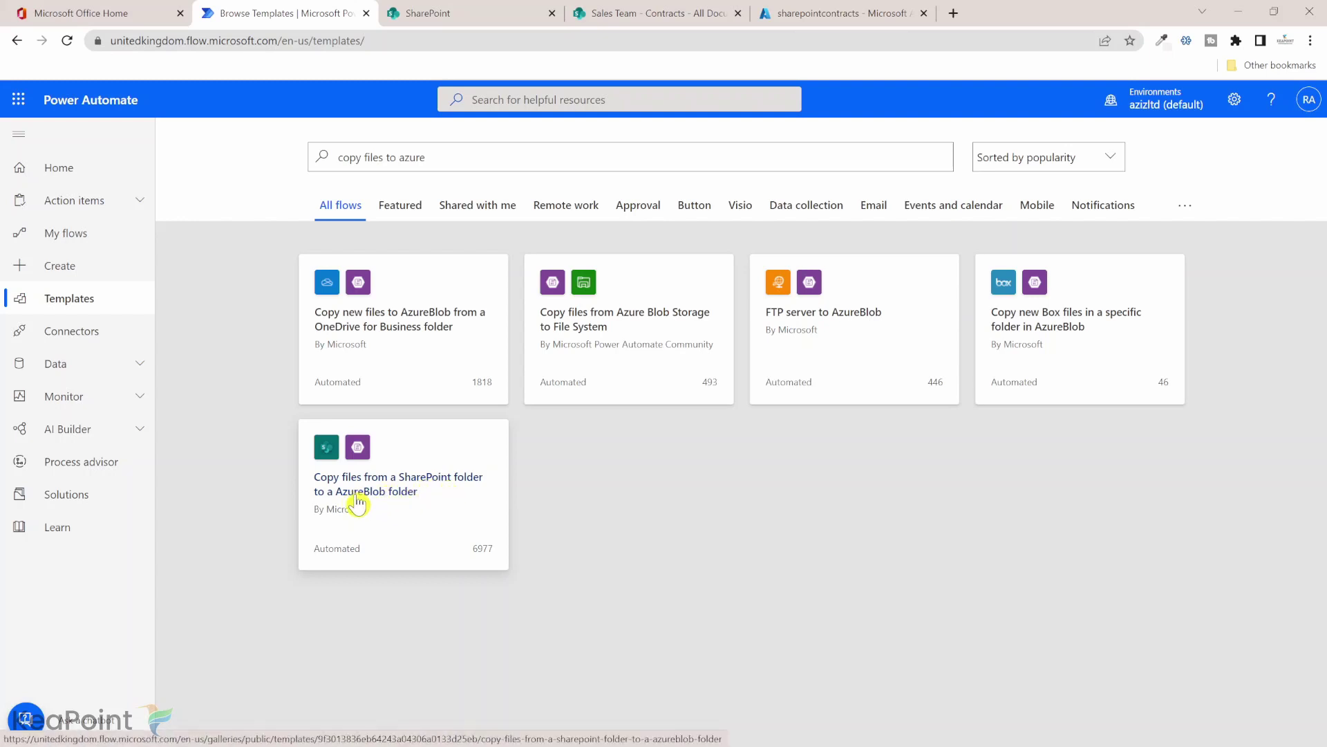
pyautogui.click(414, 498)
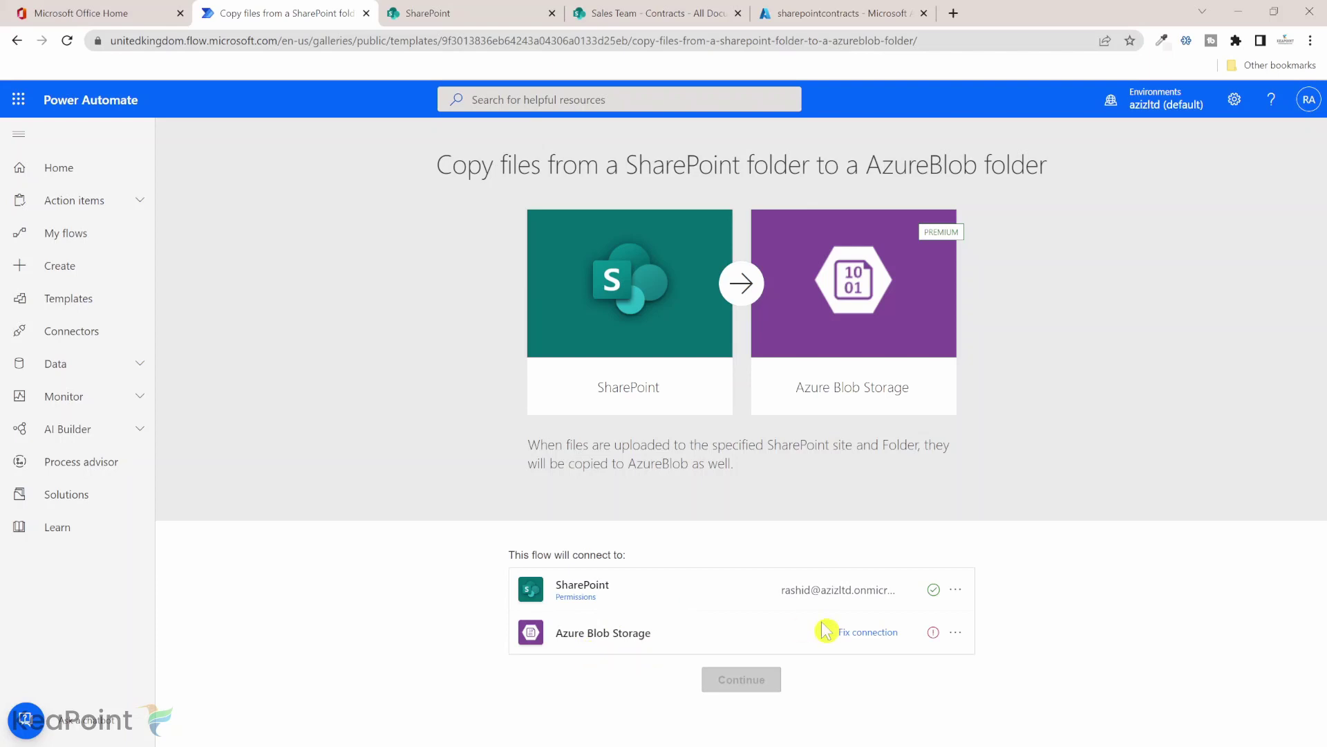
# Fix the Azure Blob Storage connection by naming it spblob and entering the storage account name sharepointcontracts copied from the Azure portal.
pyautogui.click(857, 641)
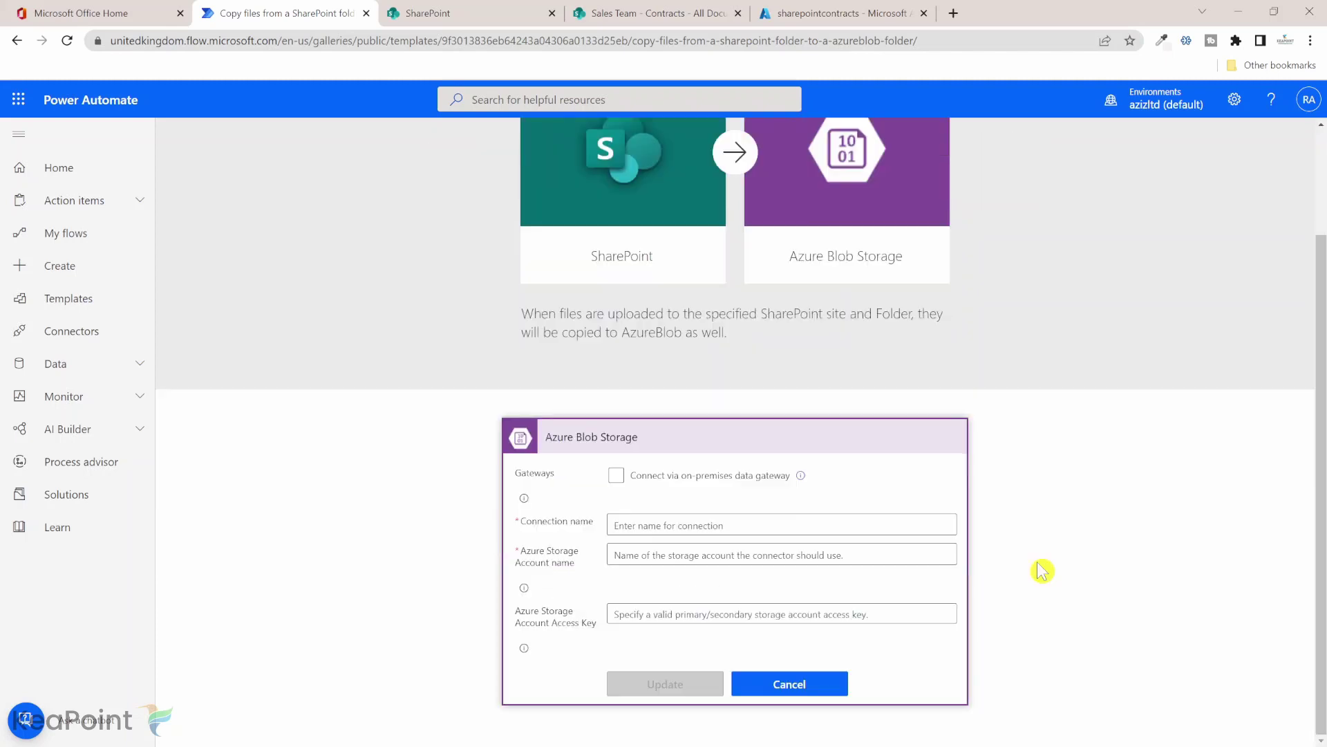
pyautogui.click(843, 523)
pyautogui.write('spblob')
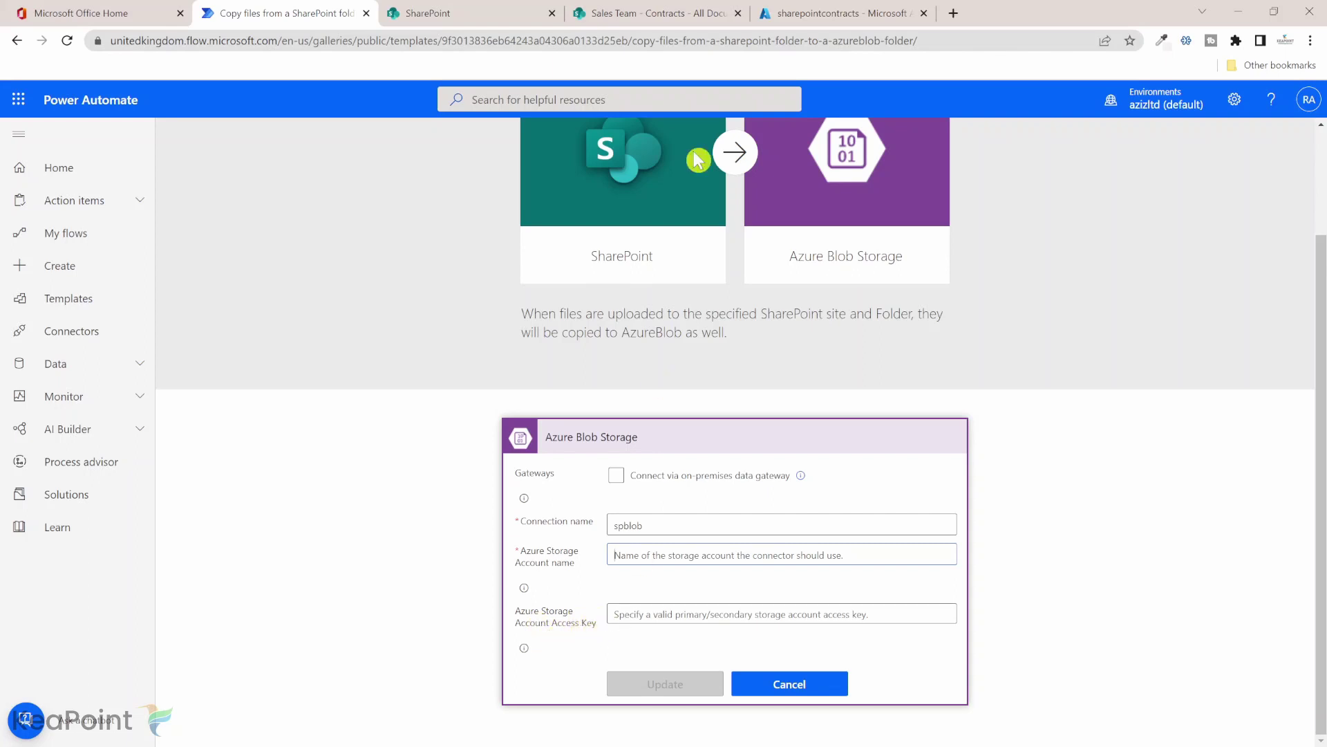
pyautogui.click(802, 10)
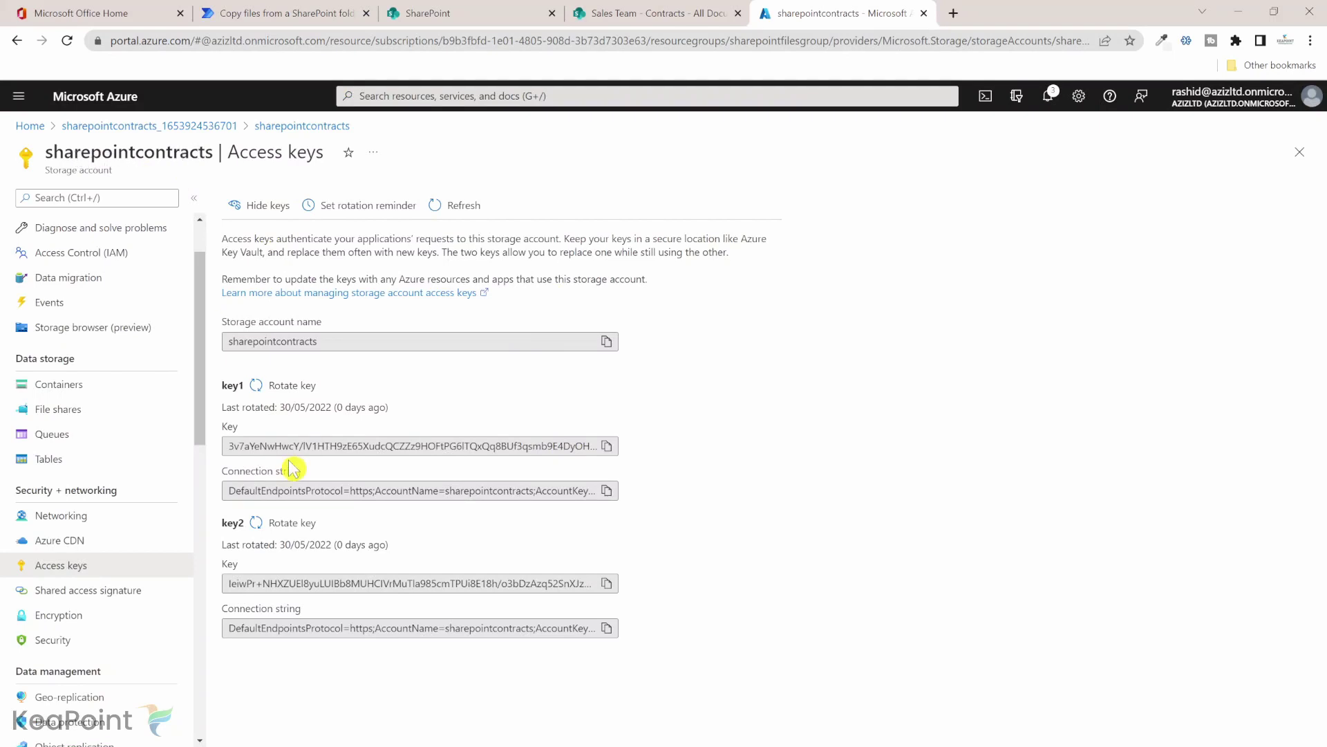
pyautogui.click(605, 341)
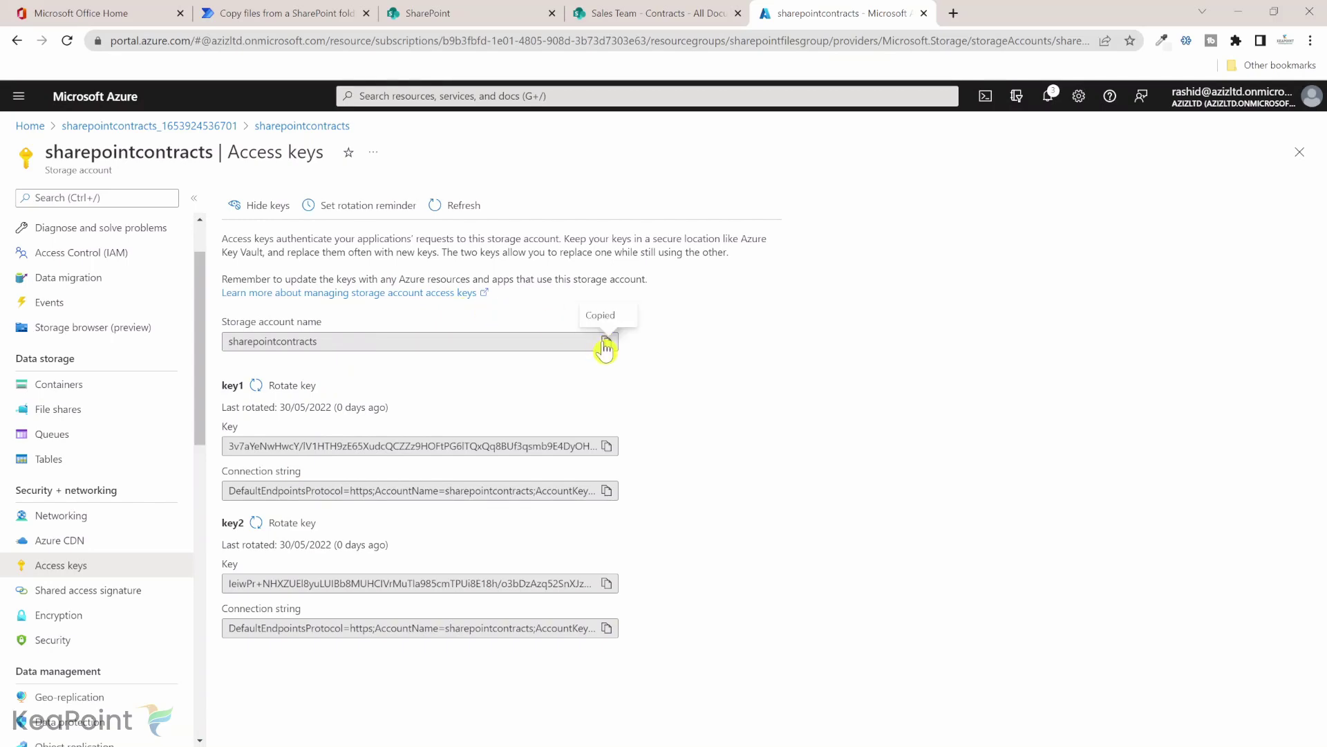
pyautogui.click(268, 10)
pyautogui.hotkey('ctrl', 'v')
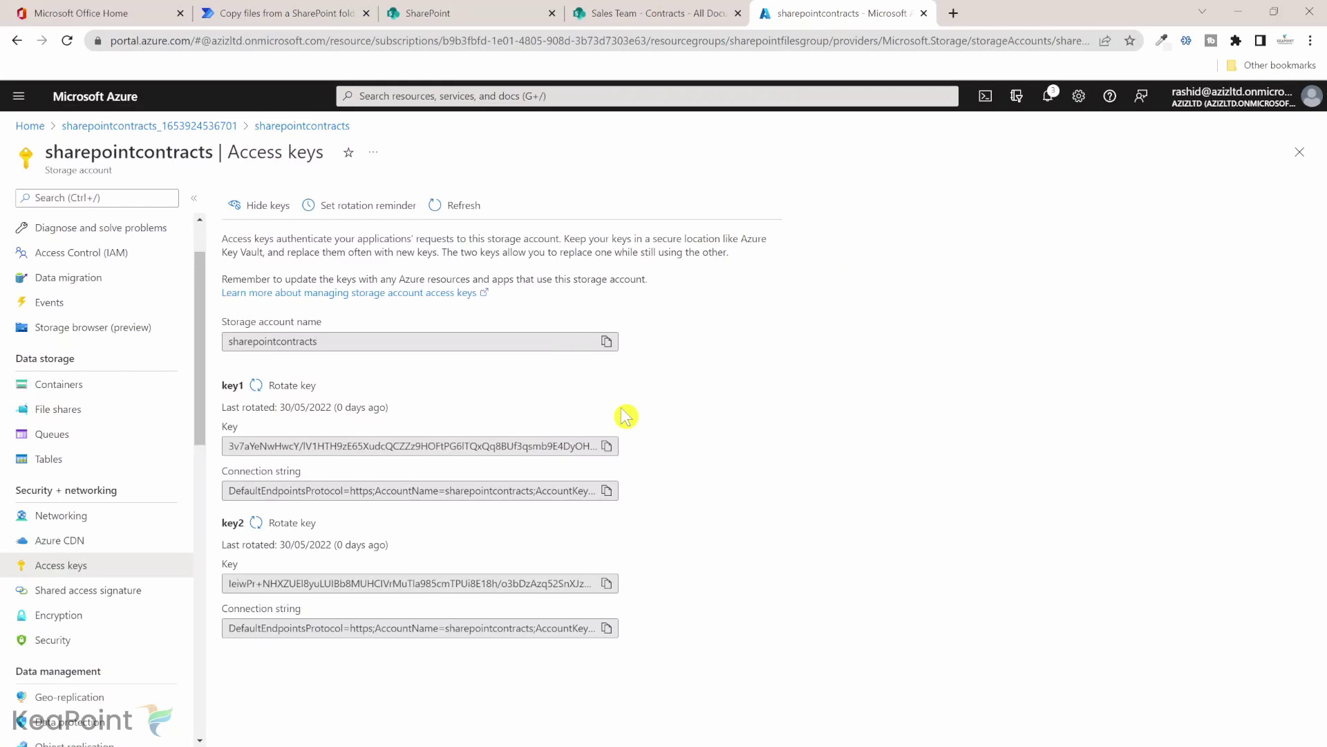
# Copy the key1 access key from Azure into the storage account access key field, update the connection and continue to the flow.
pyautogui.click(607, 446)
pyautogui.click(349, 13)
pyautogui.click(692, 613)
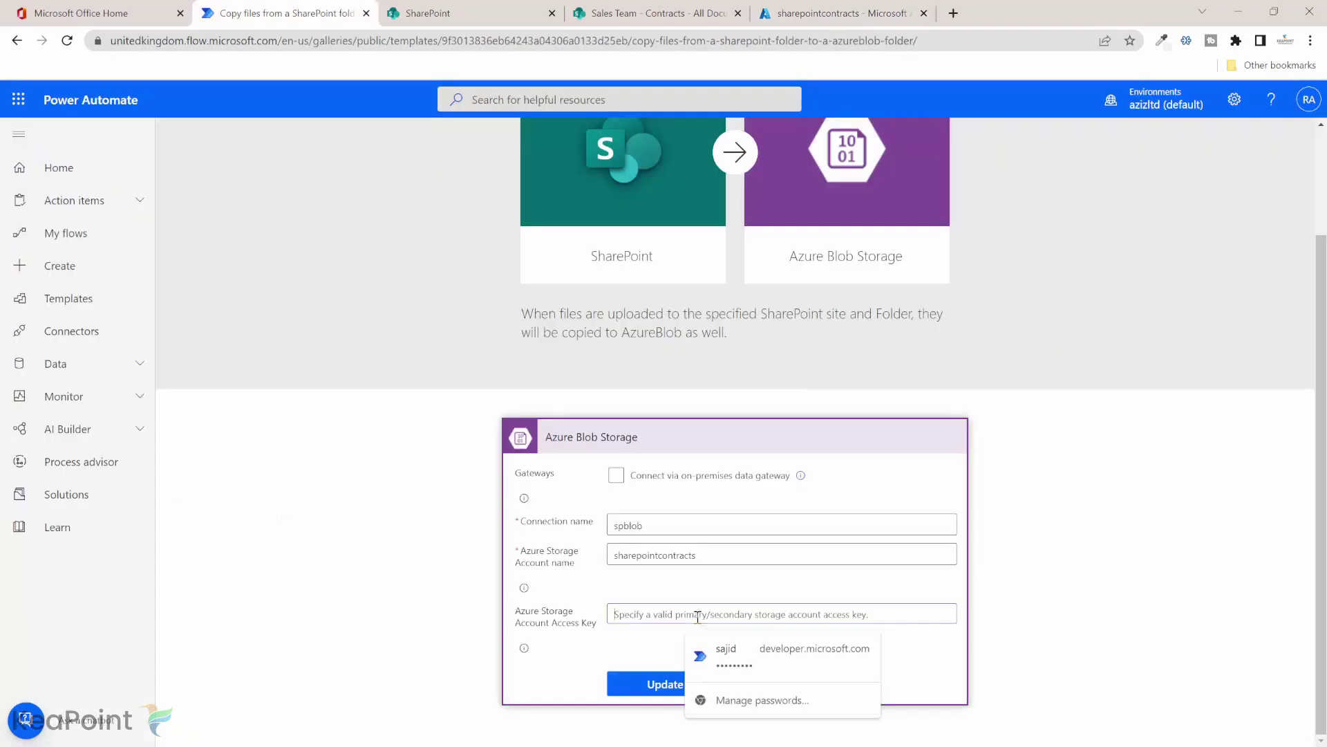
pyautogui.hotkey('ctrl', 'v')
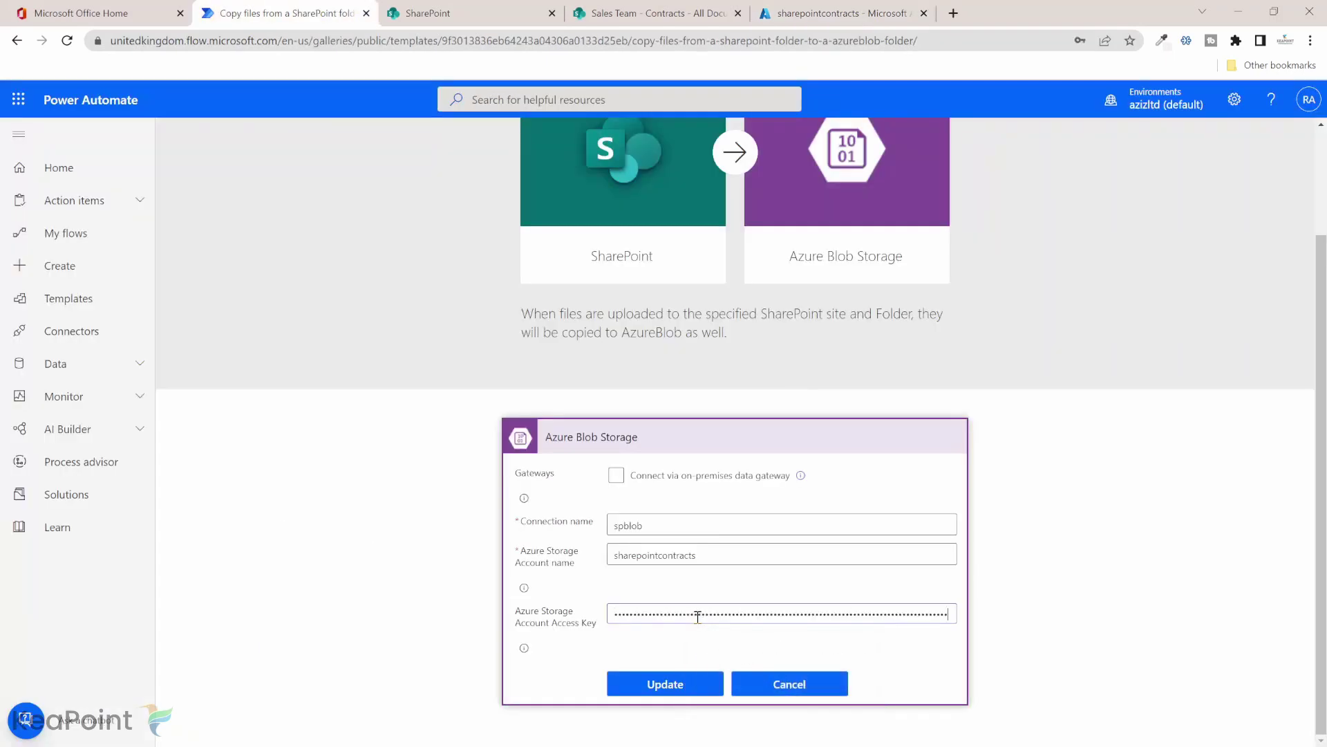
pyautogui.click(667, 694)
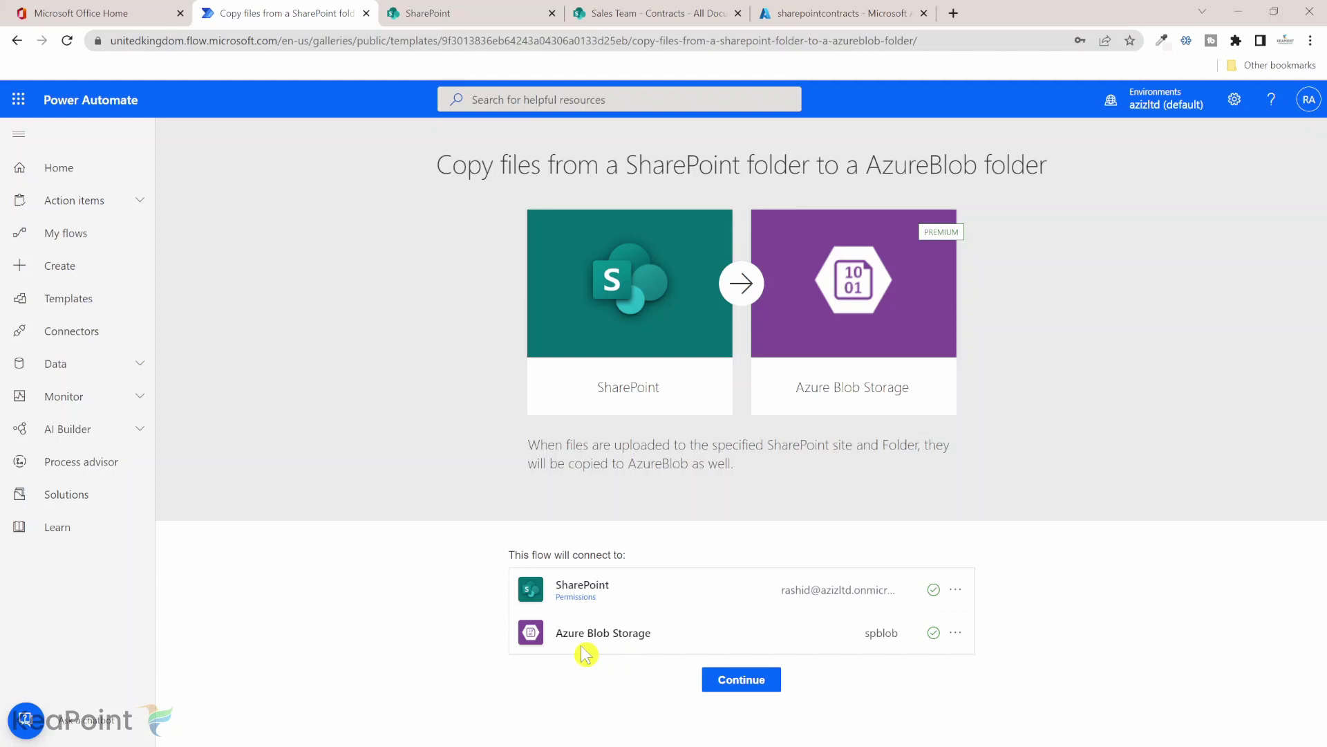
pyautogui.click(752, 690)
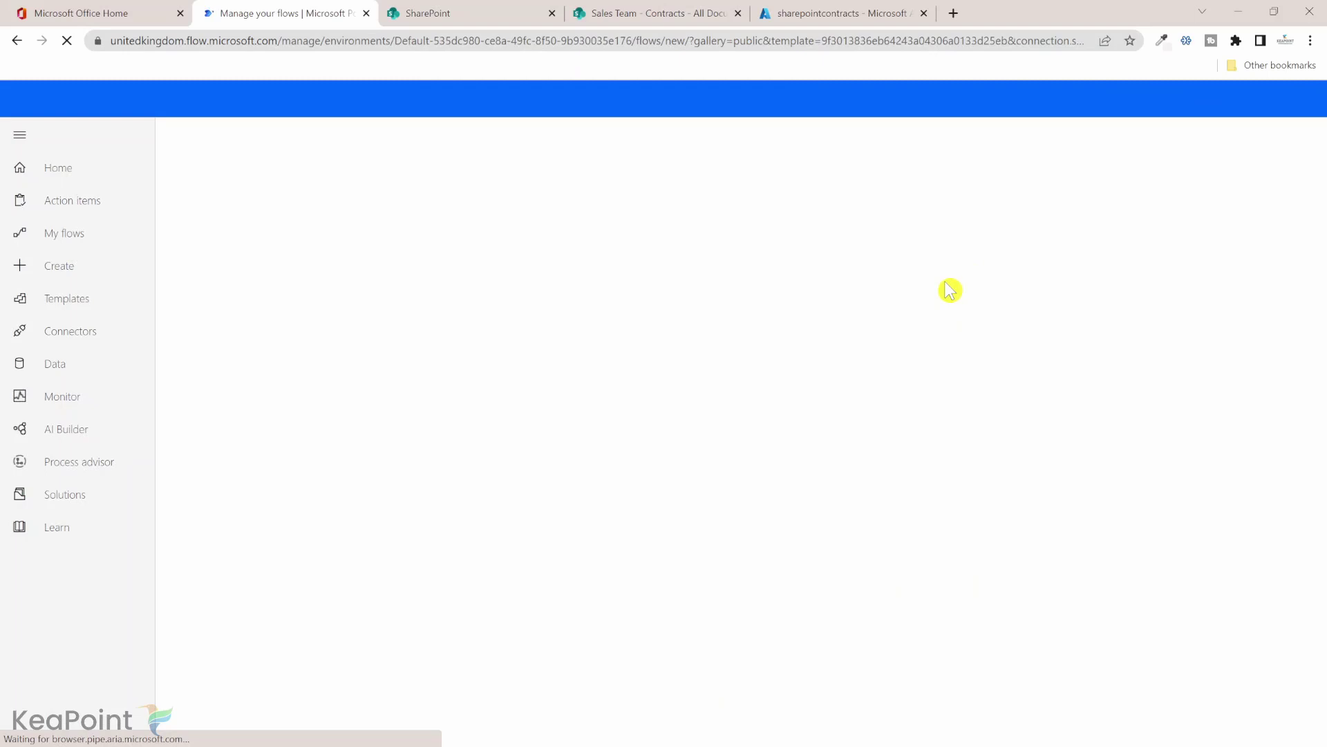
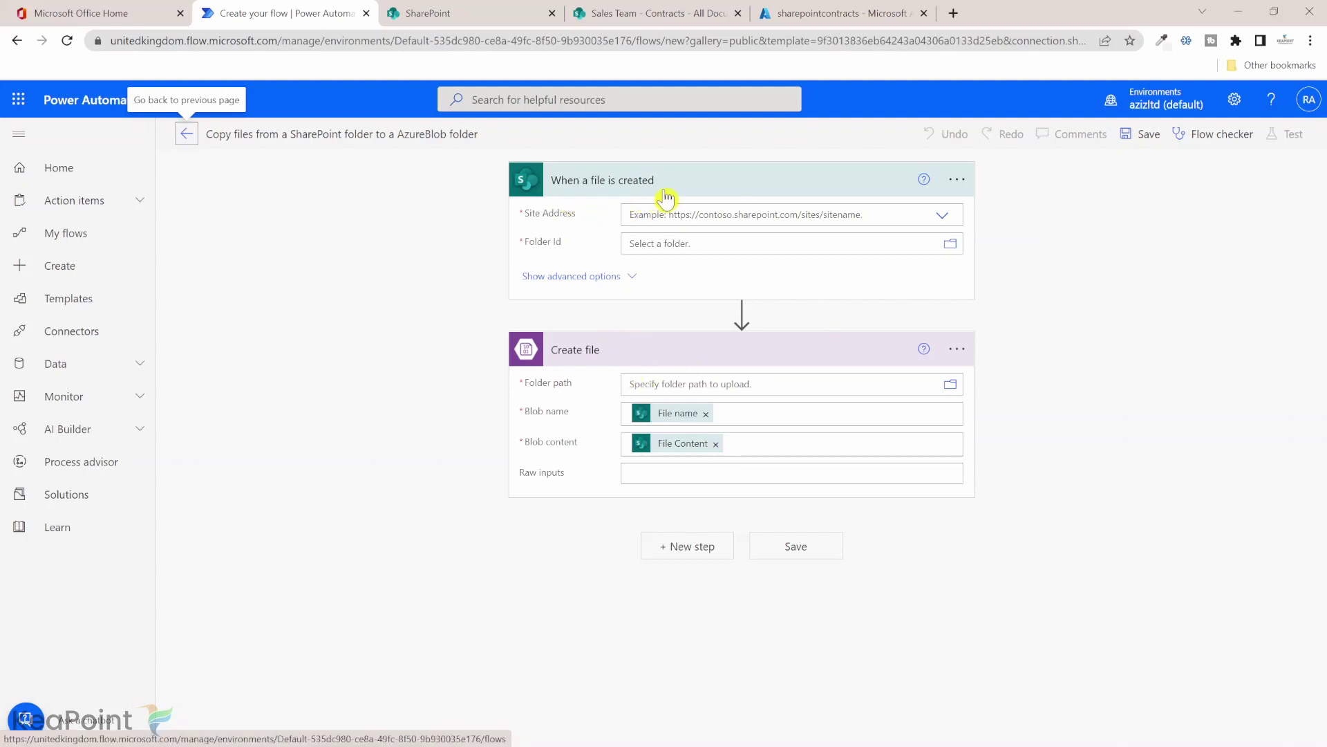
# Set the file-created trigger to the Sales Team site at /sites/SalesTeam and its Contracts folder.
pyautogui.click(947, 219)
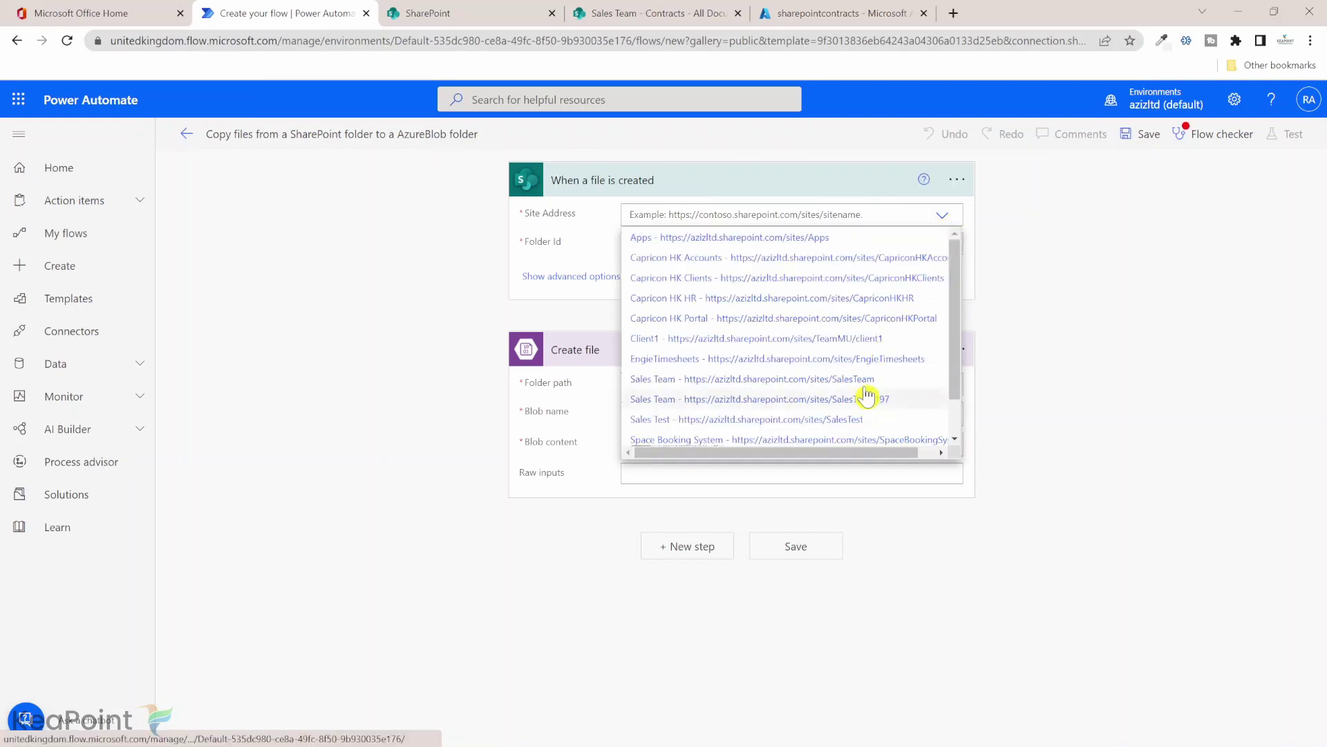
pyautogui.click(775, 379)
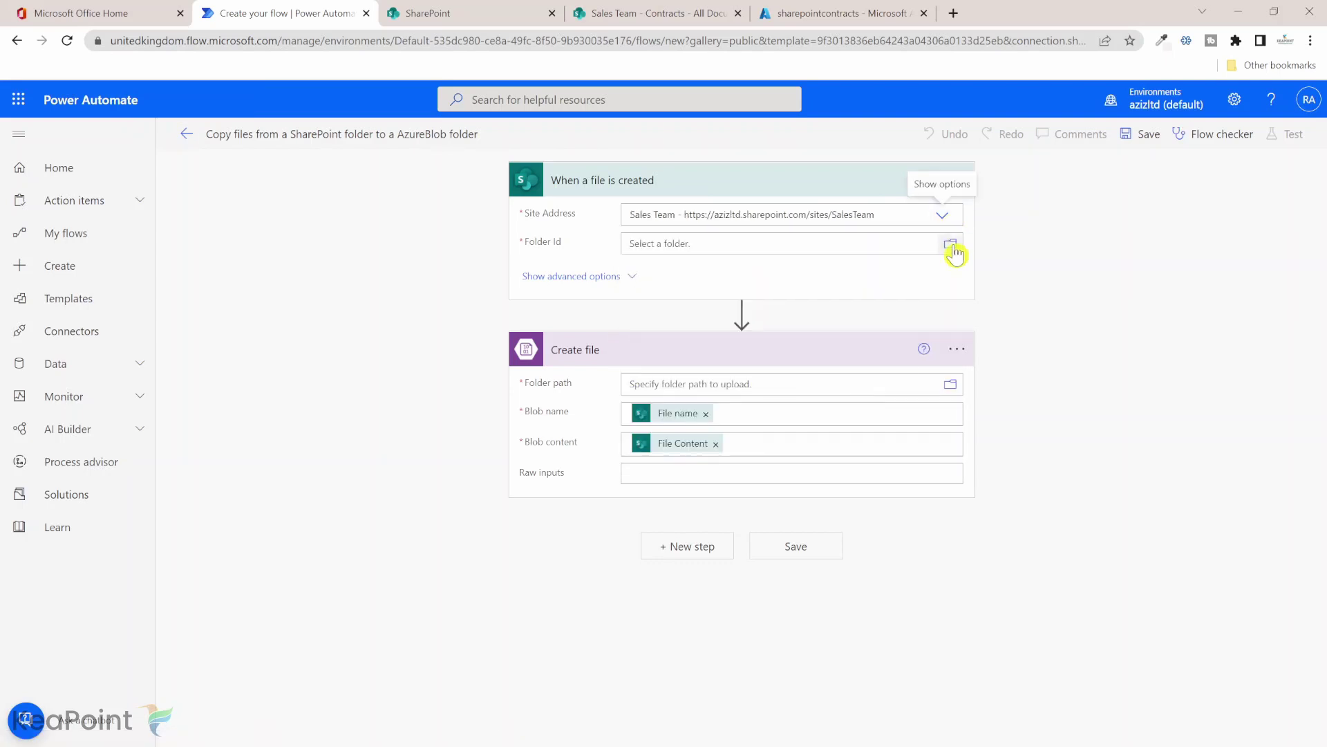
pyautogui.click(952, 249)
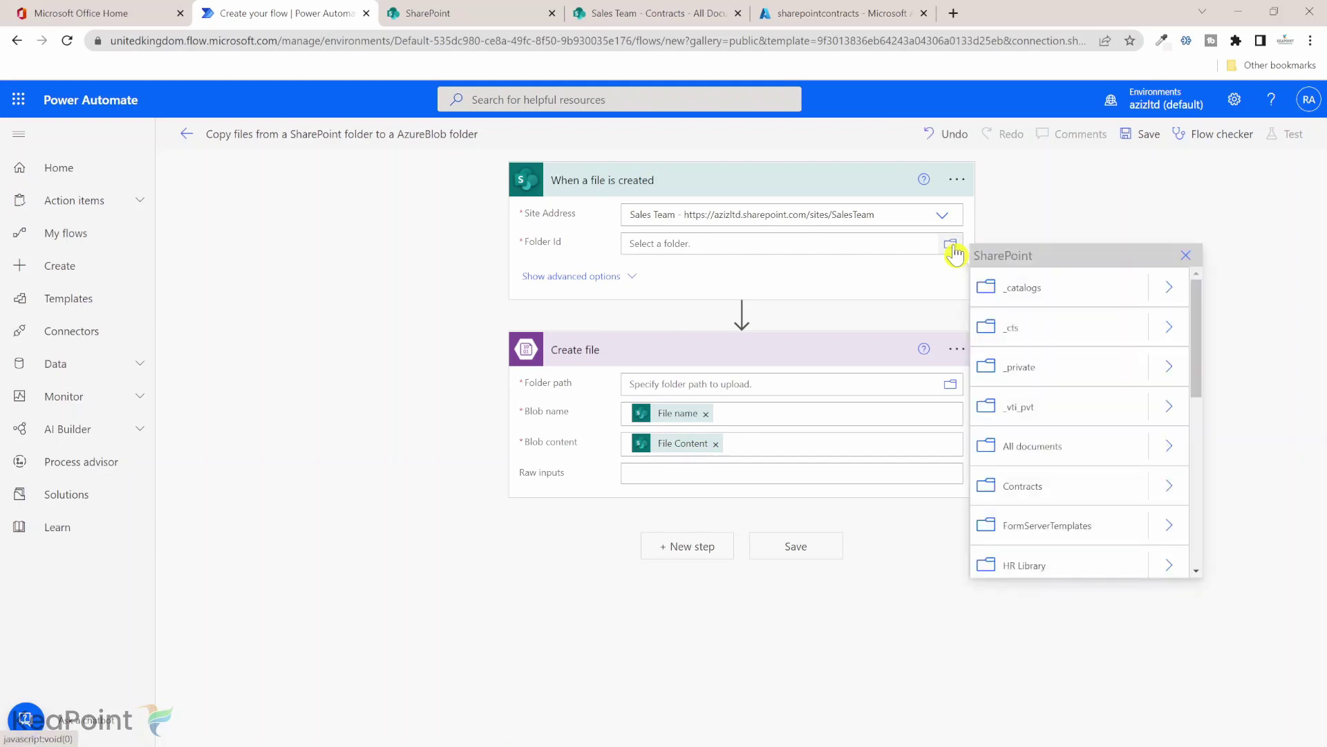
pyautogui.scroll(-5, 1037, 311)
pyautogui.scroll(5, 1053, 389)
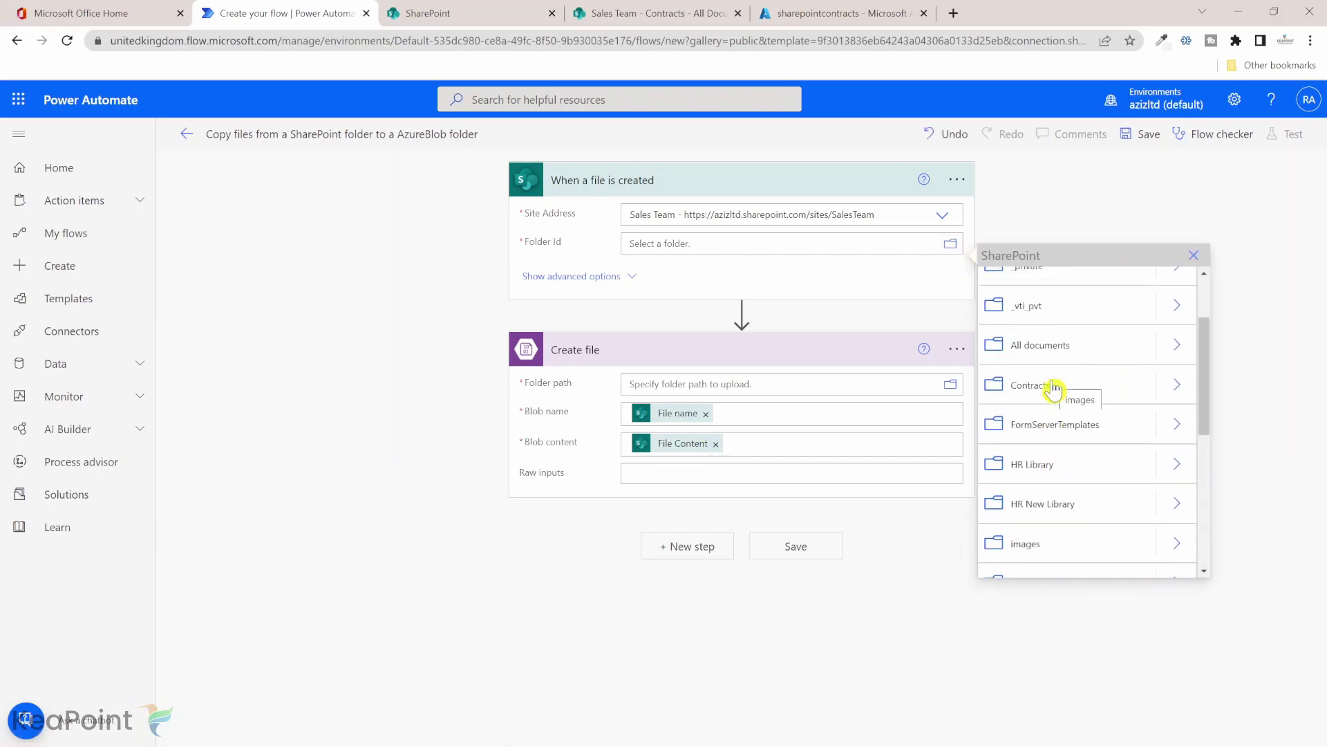
pyautogui.click(1054, 425)
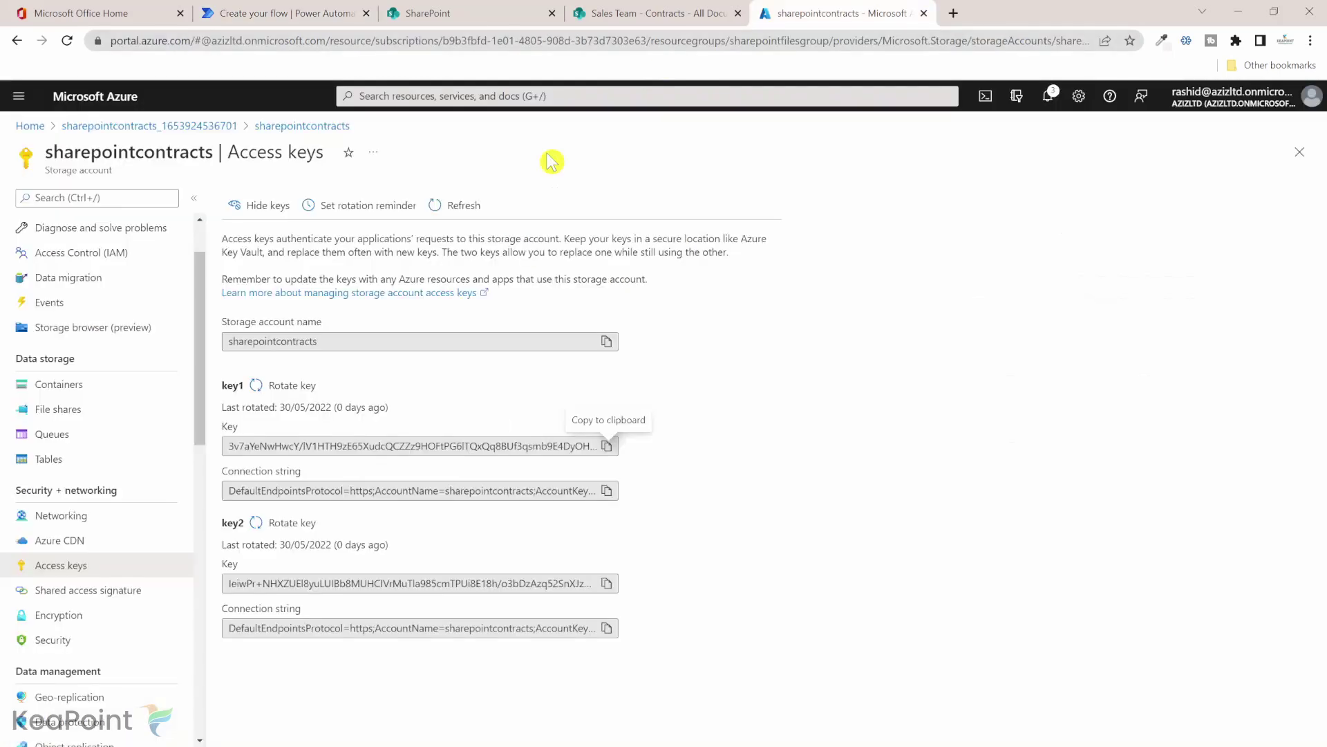
# Check the storage account's containers in Azure and set the Create file action's folder path to /spcontracts in Power Automate.
pyautogui.click(61, 386)
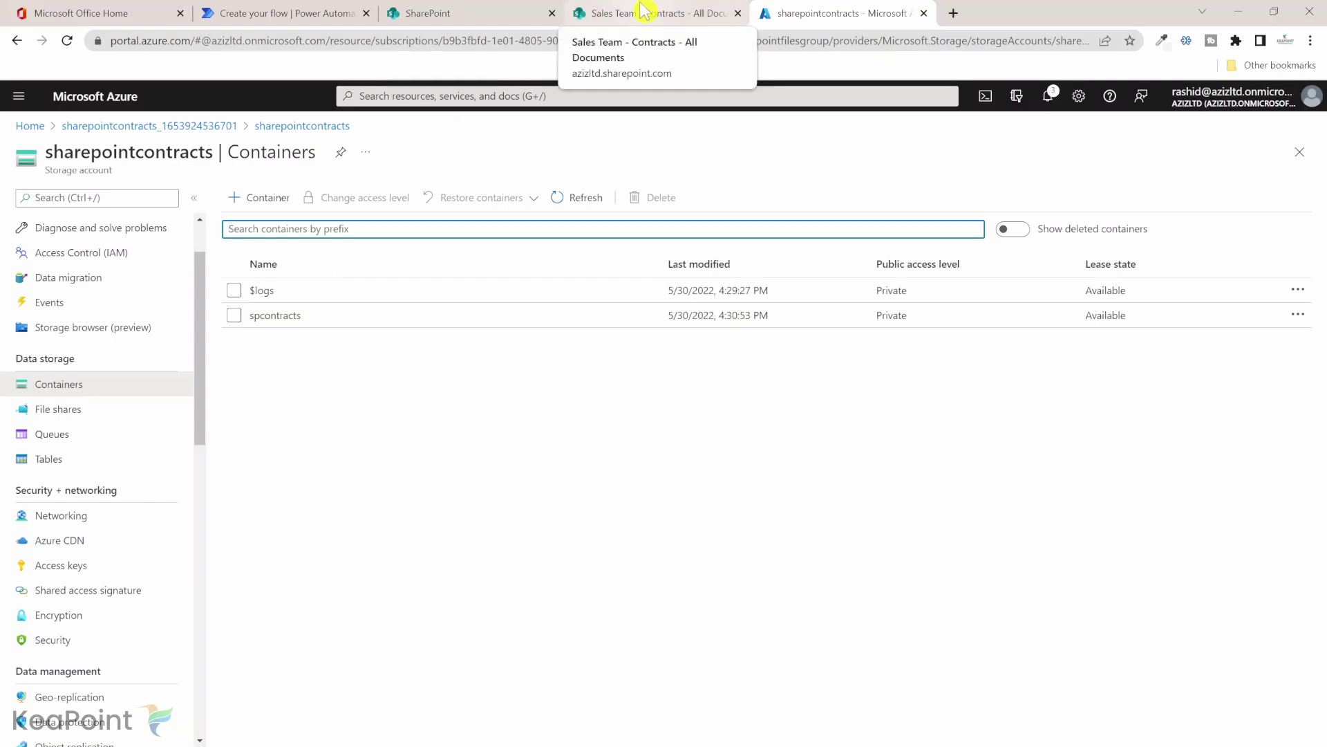
pyautogui.click(296, 13)
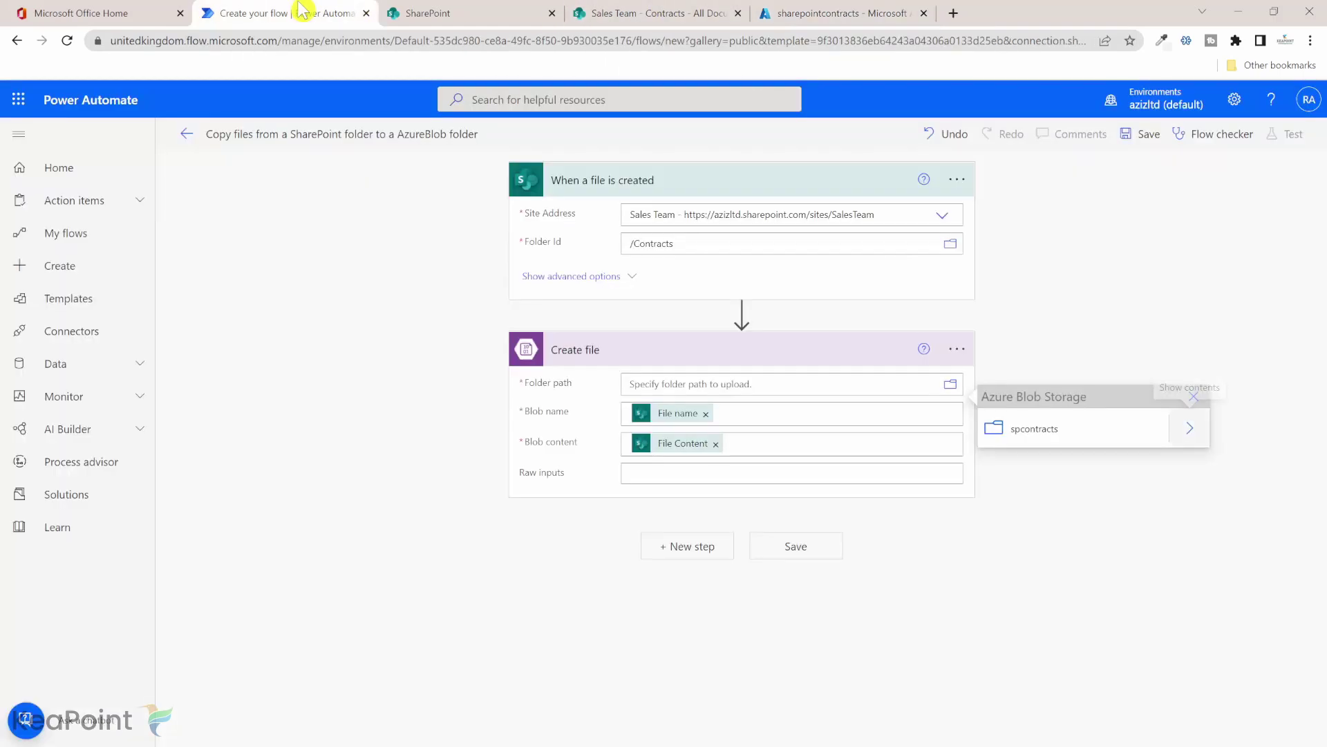
pyautogui.click(1060, 438)
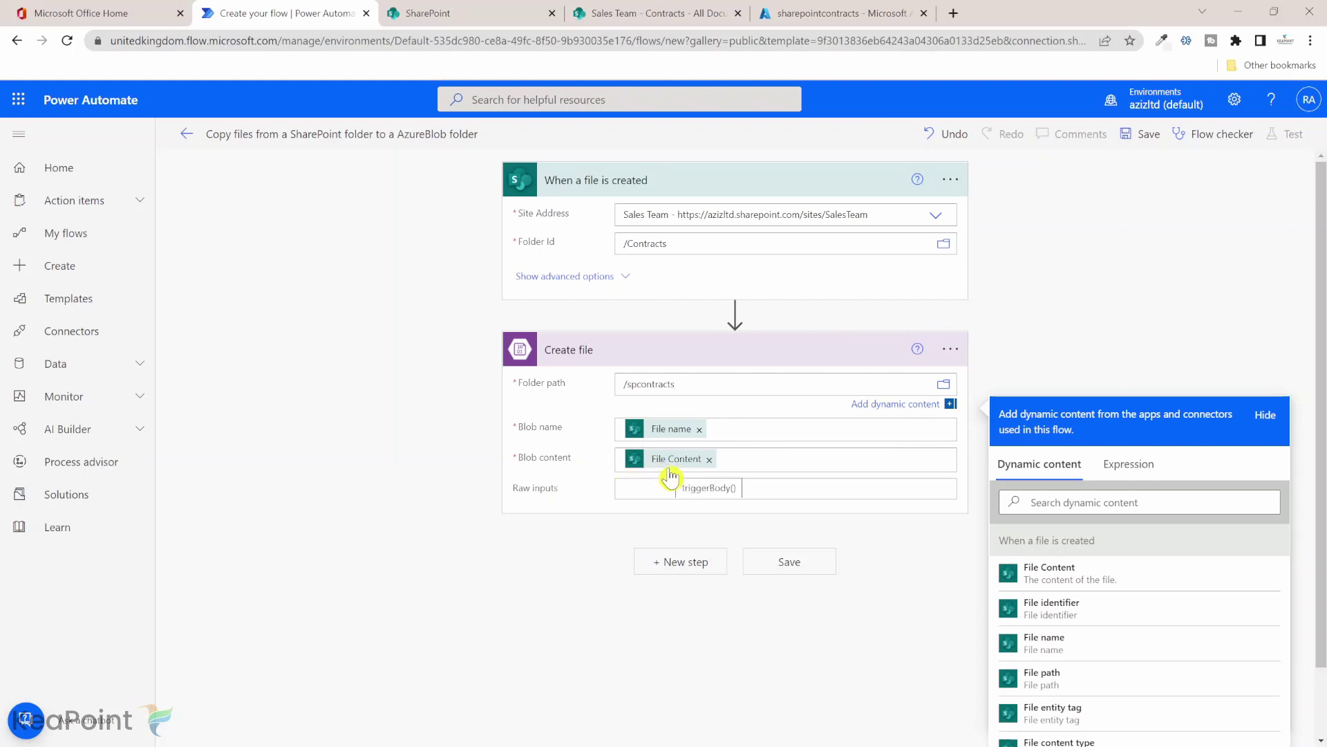
# Save the flow and open the spcontracts container of the sharepointcontracts storage account in Azure to check its contents.
pyautogui.click(878, 626)
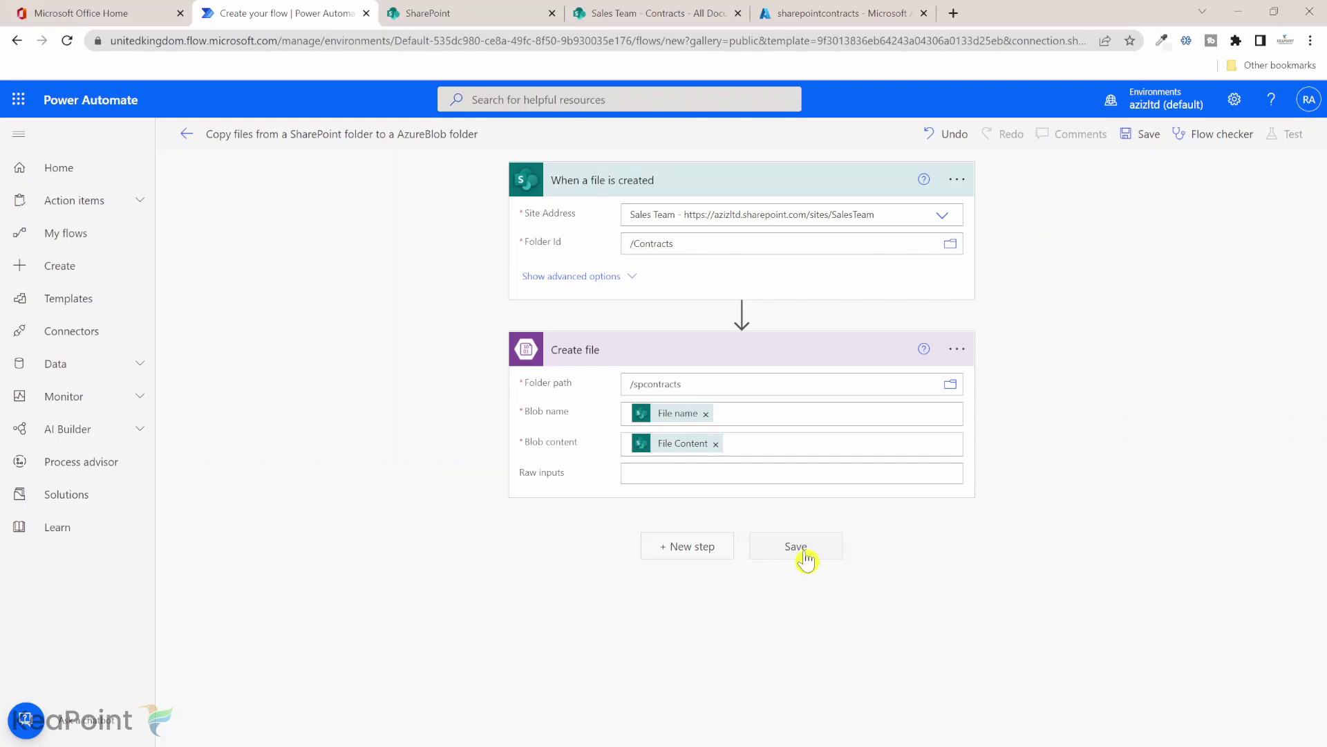
pyautogui.click(807, 560)
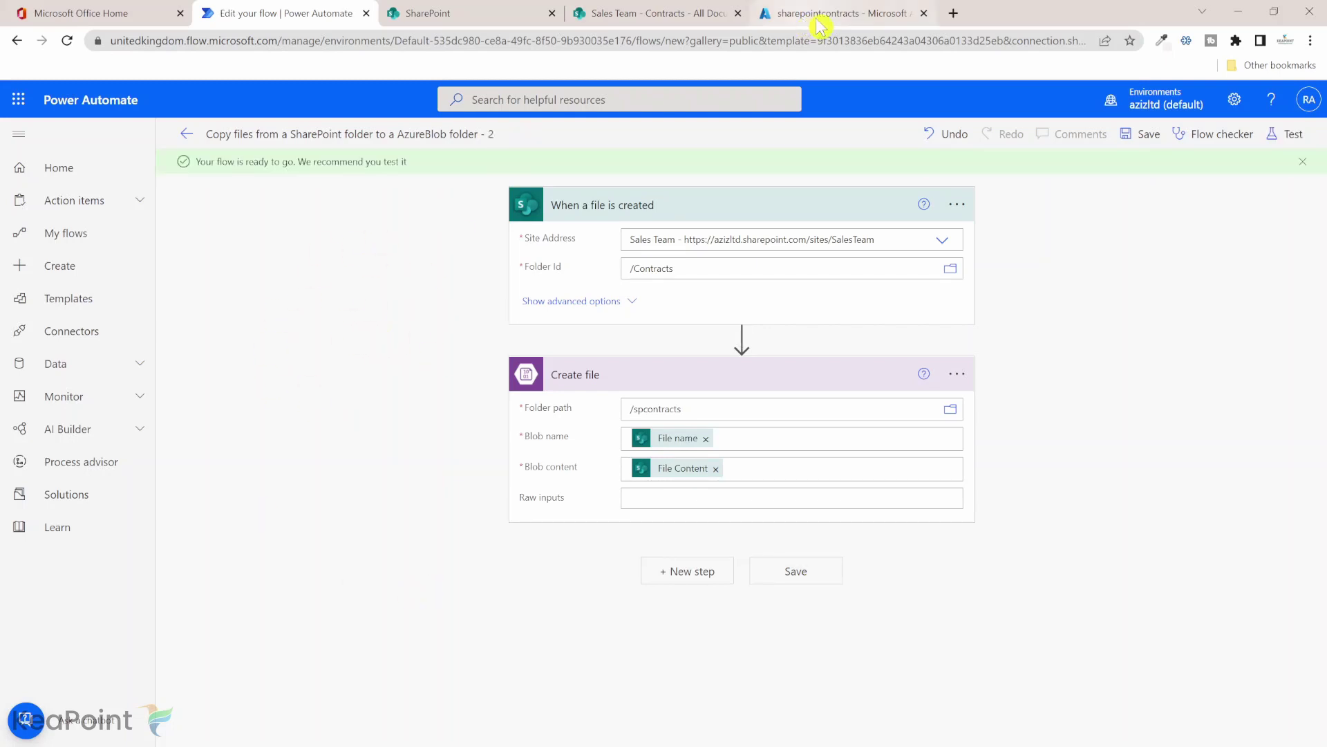
pyautogui.click(861, 21)
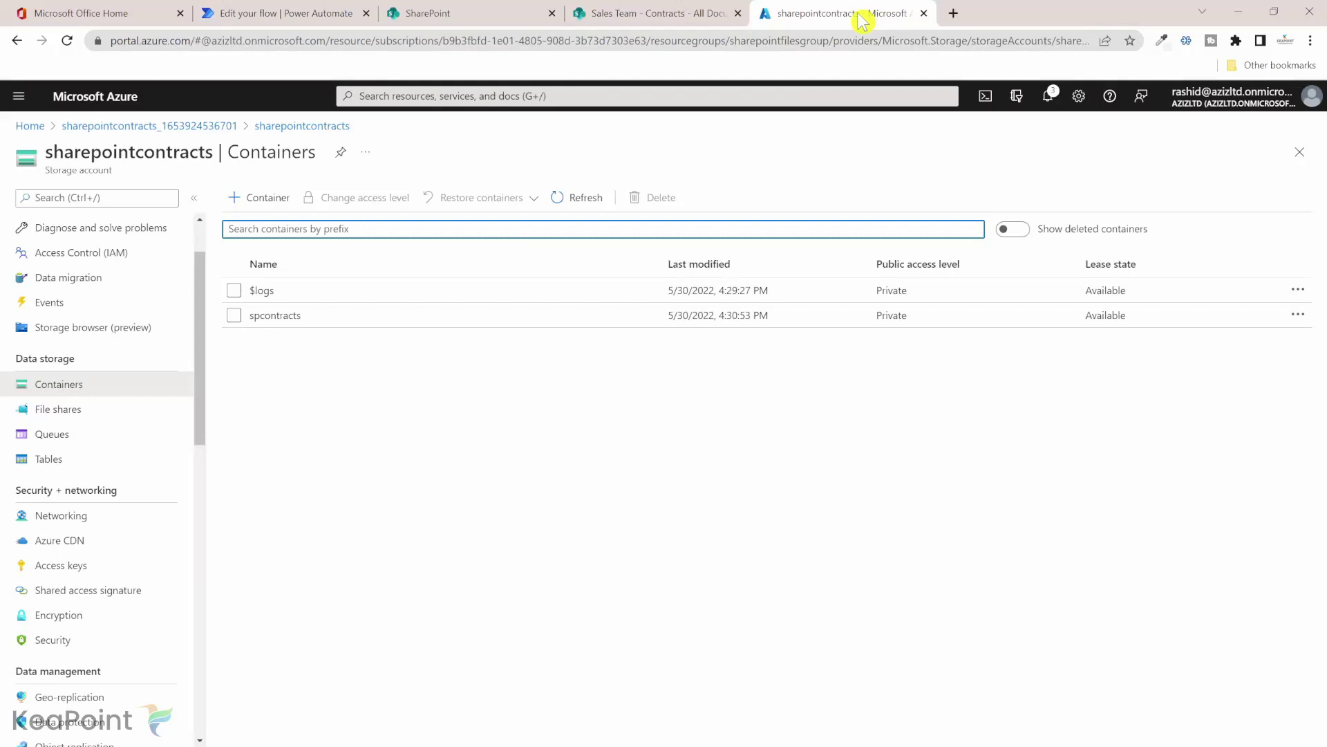
pyautogui.click(275, 315)
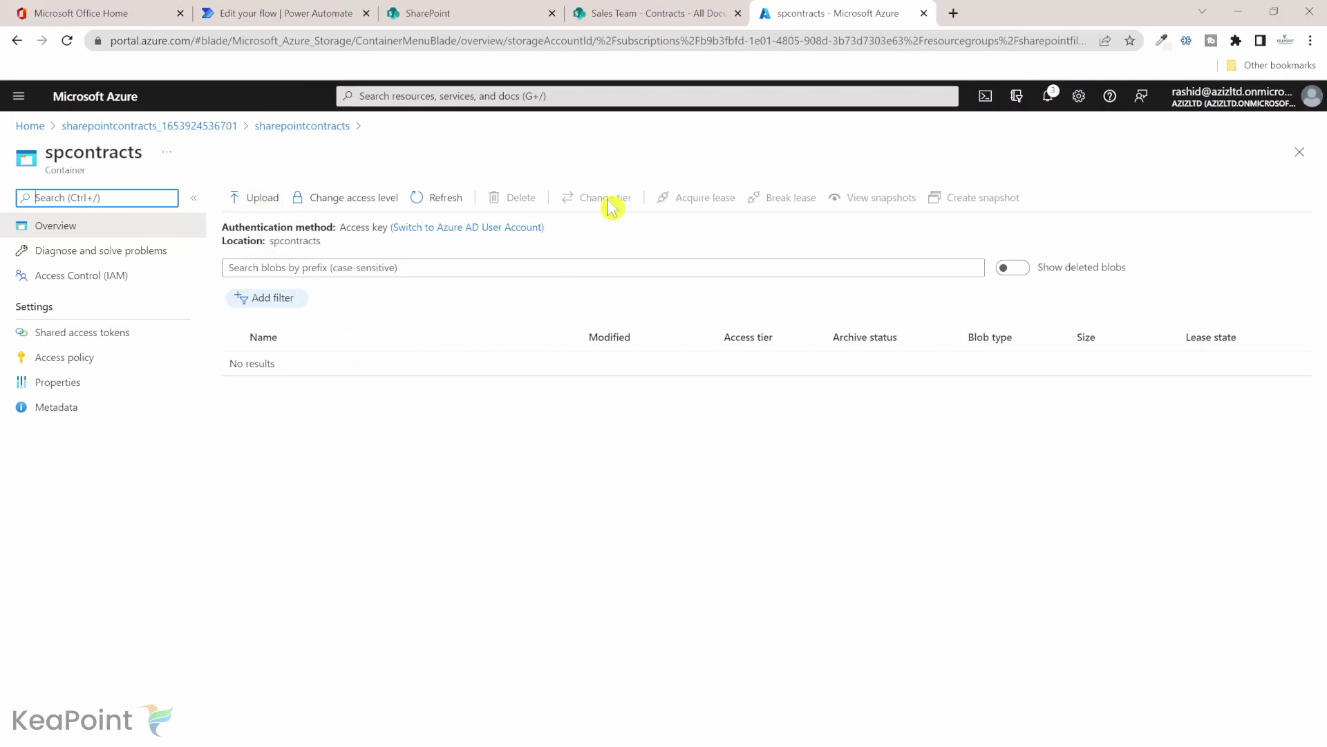
# Switch to SharePoint and upload Customers.xlsx from the C: drive's Demo folder to the Sales Team site's Contracts library.
pyautogui.click(628, 17)
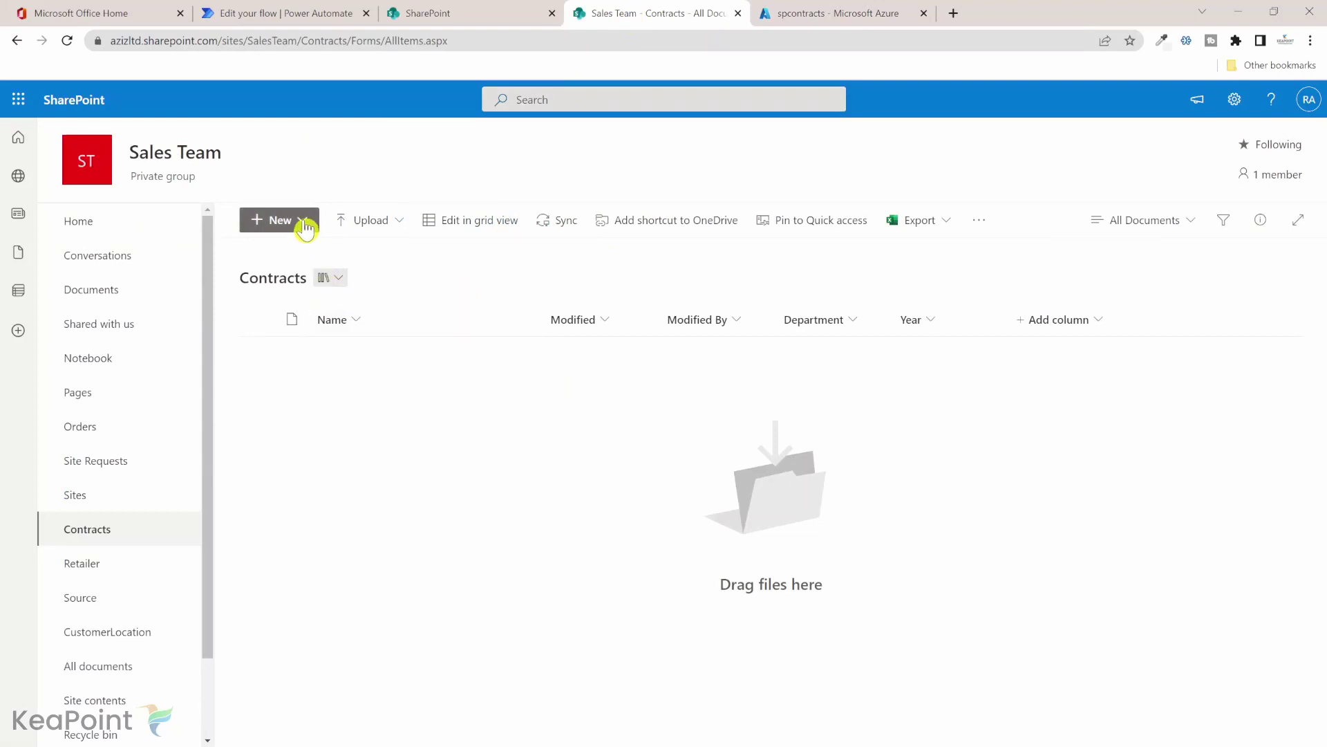
pyautogui.click(379, 224)
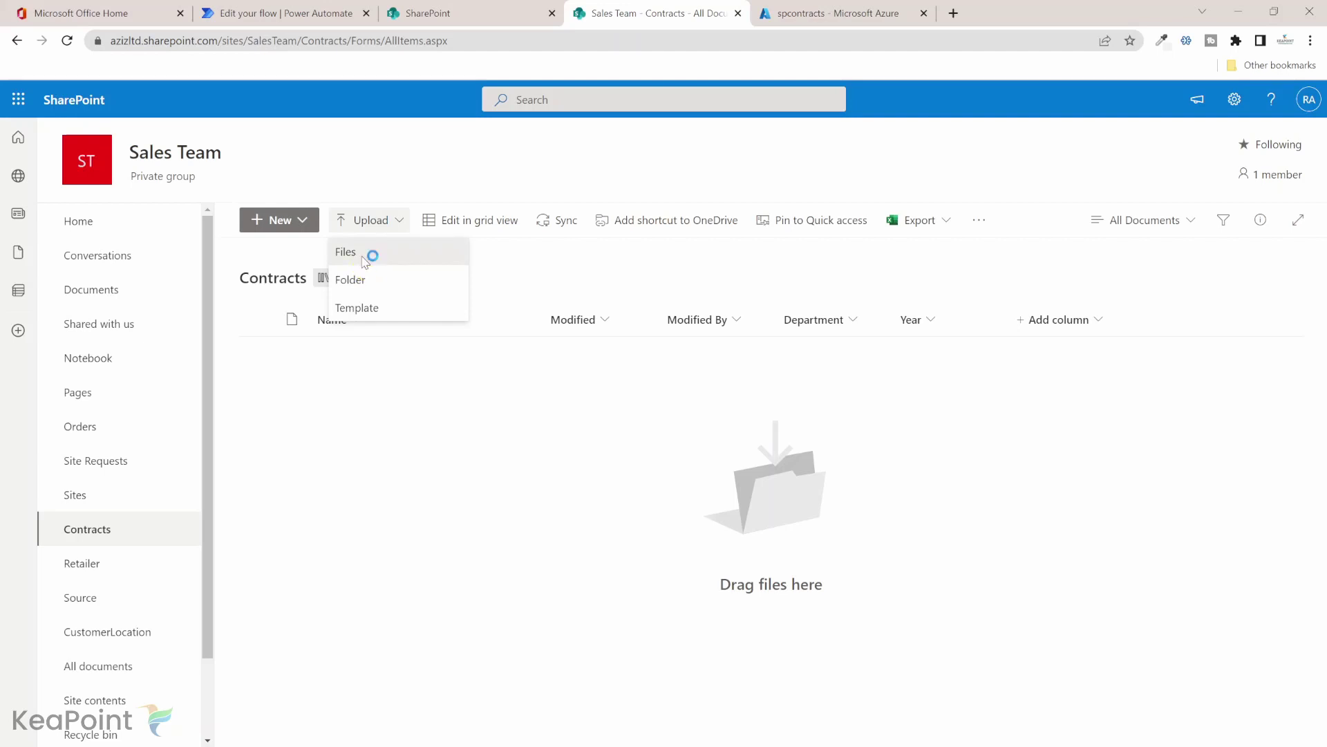
pyautogui.click(362, 260)
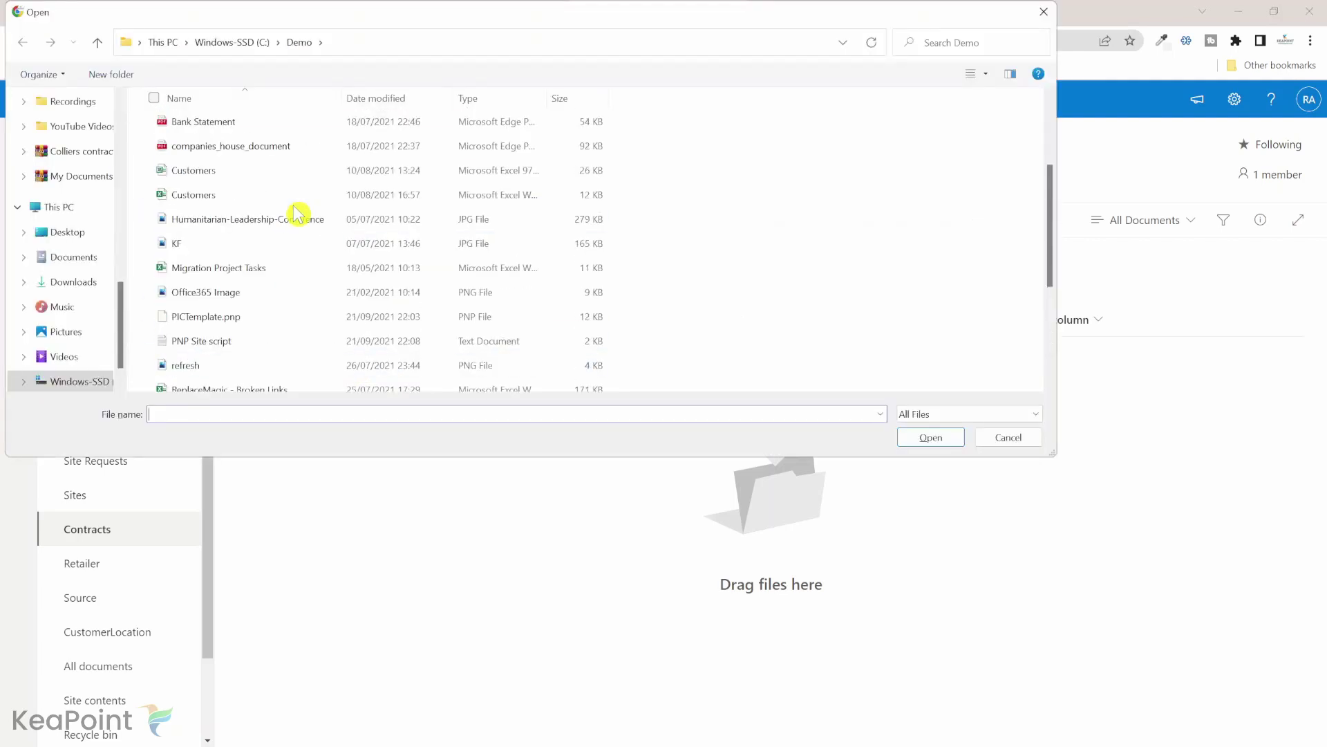
pyautogui.click(243, 197)
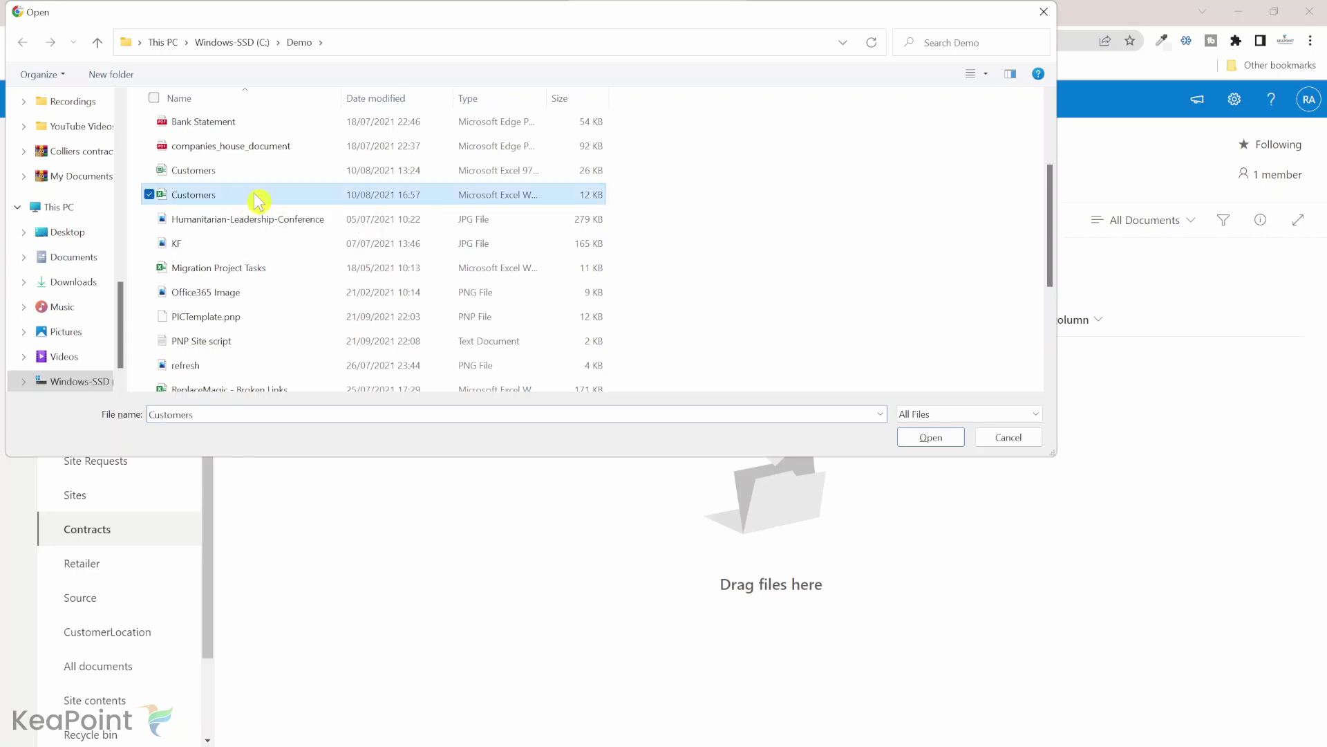
pyautogui.click(932, 439)
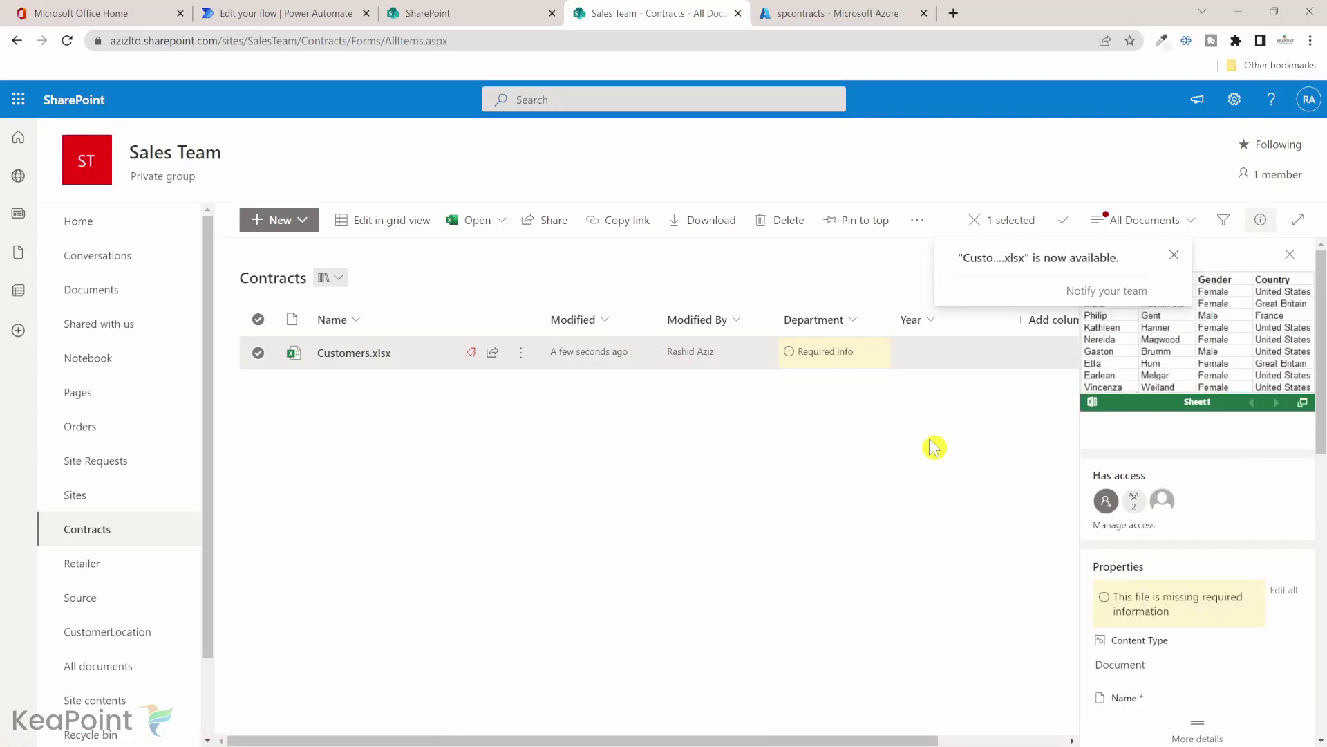
# Check the flow's run history in Power Automate and refresh the blob list of the spcontracts container in Azure.
pyautogui.click(283, 13)
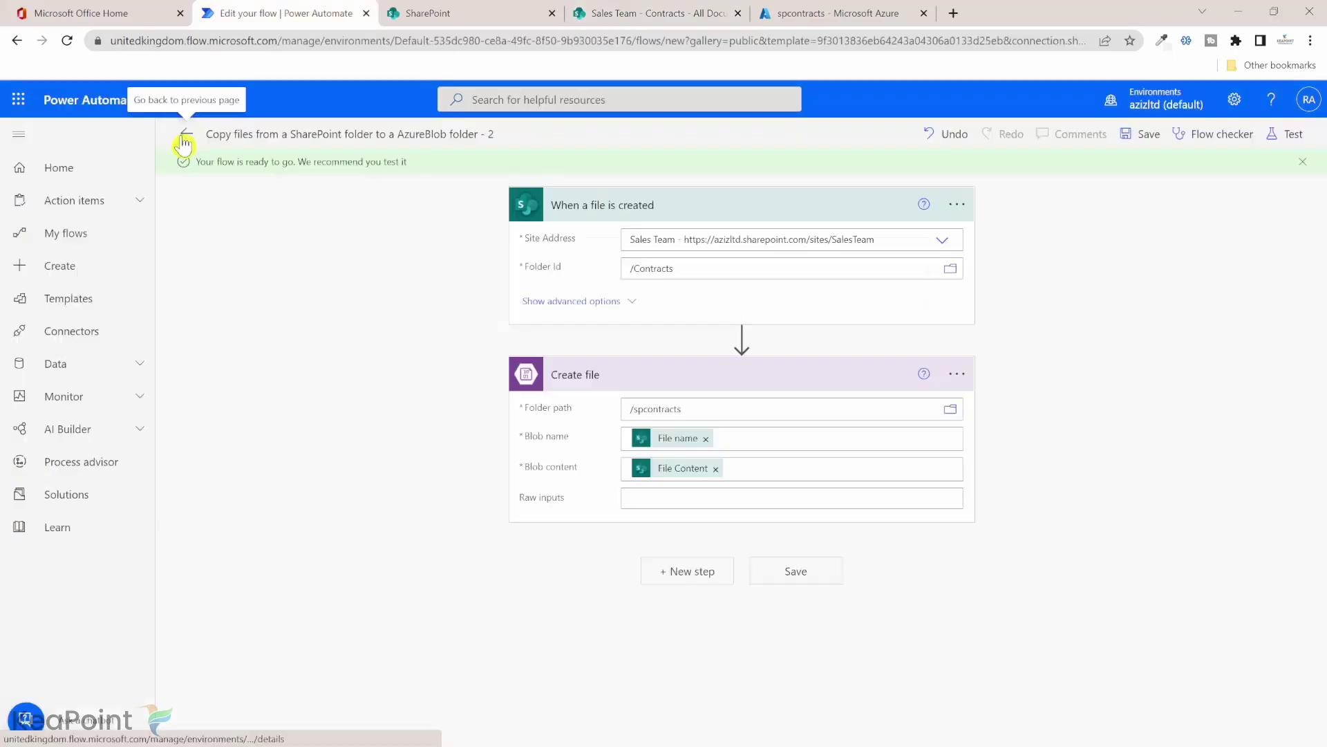
pyautogui.click(184, 135)
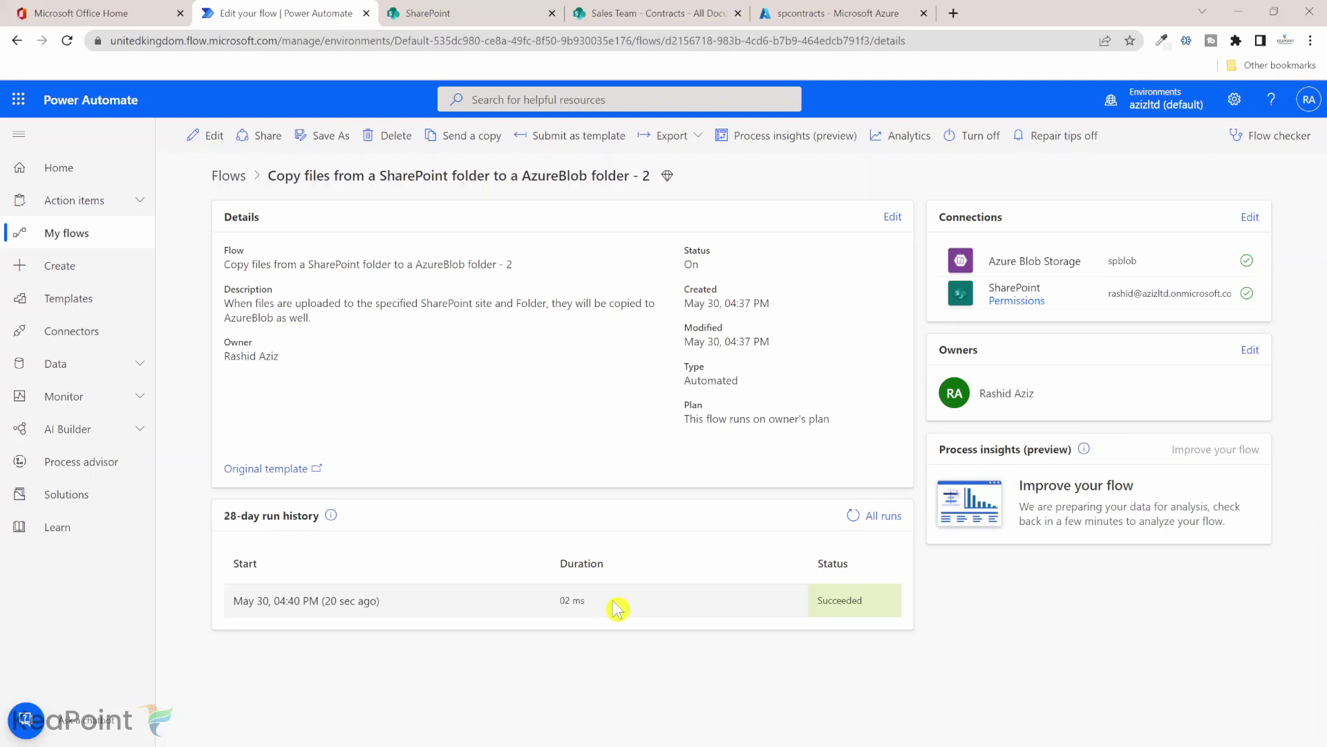
pyautogui.click(843, 17)
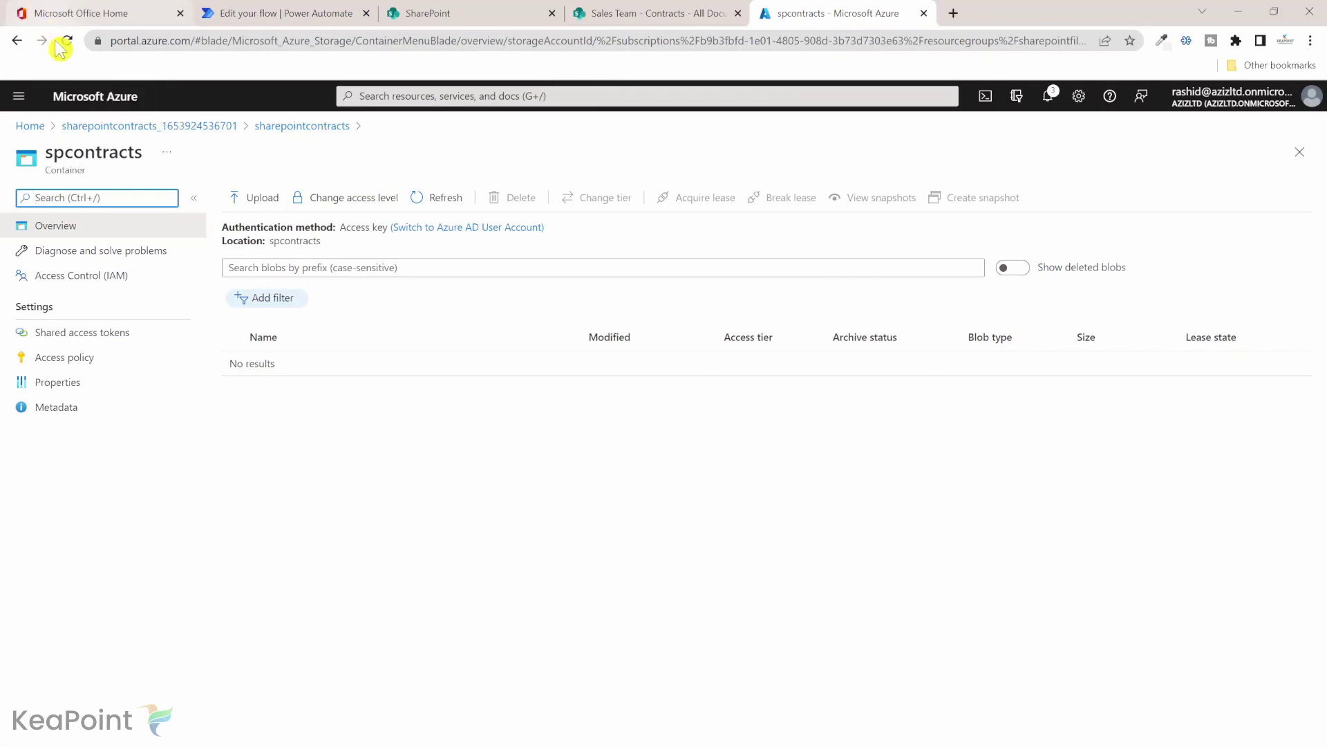
pyautogui.click(438, 205)
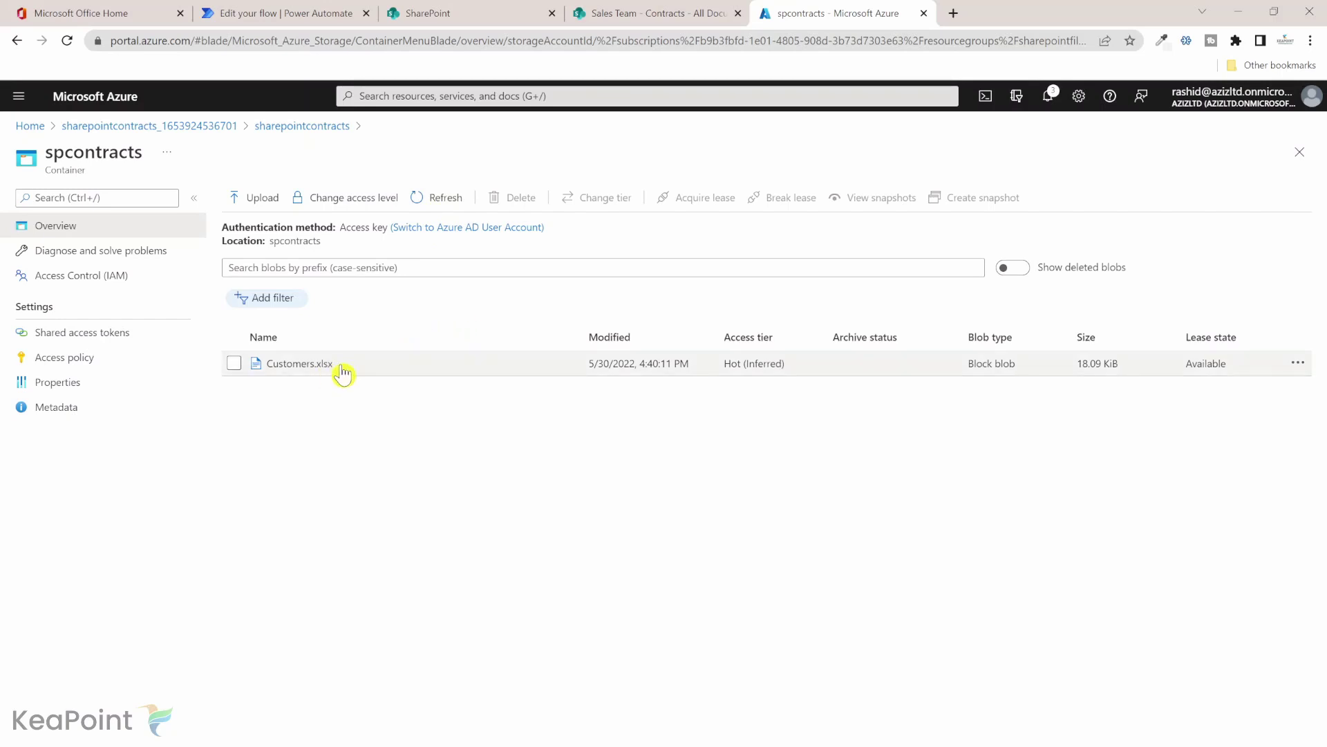
# Review the properties of the Customers.xlsx blob, download it and open the downloaded copy in Excel to check its contents.
pyautogui.click(297, 365)
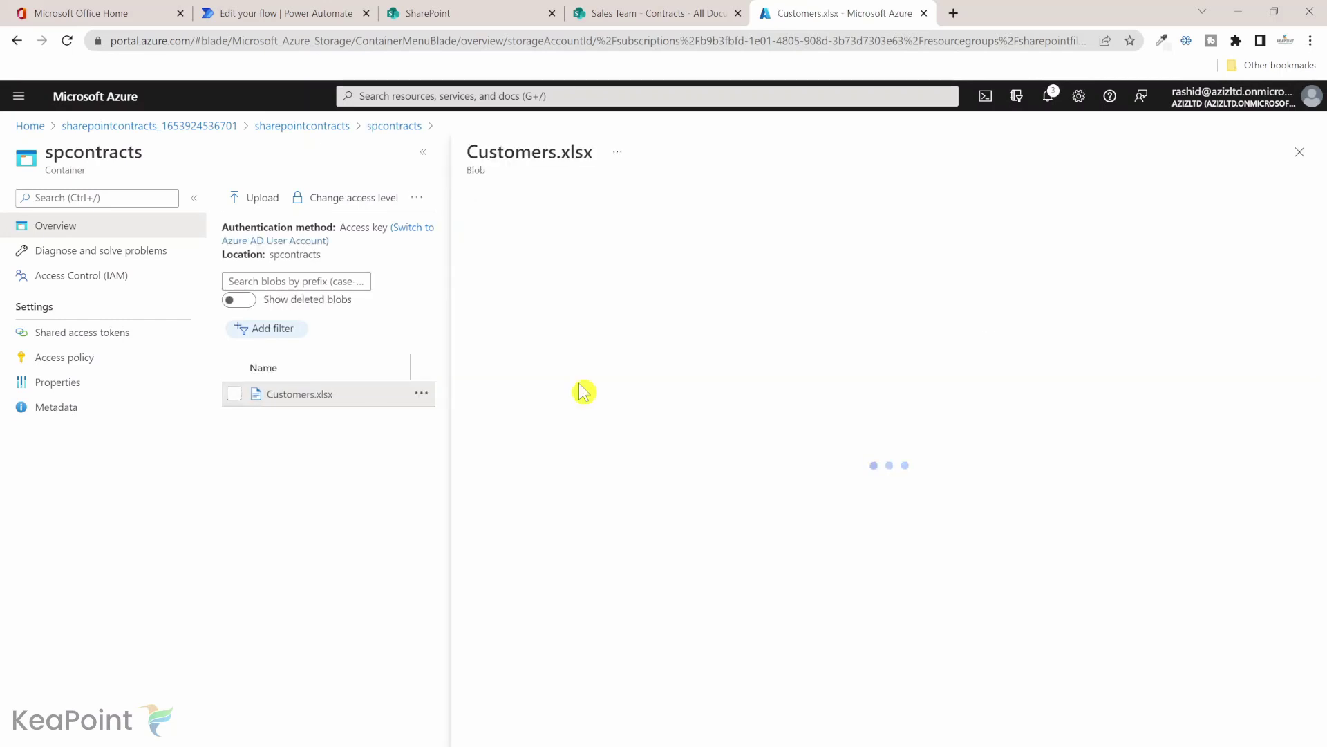
pyautogui.scroll(-1, 584, 392)
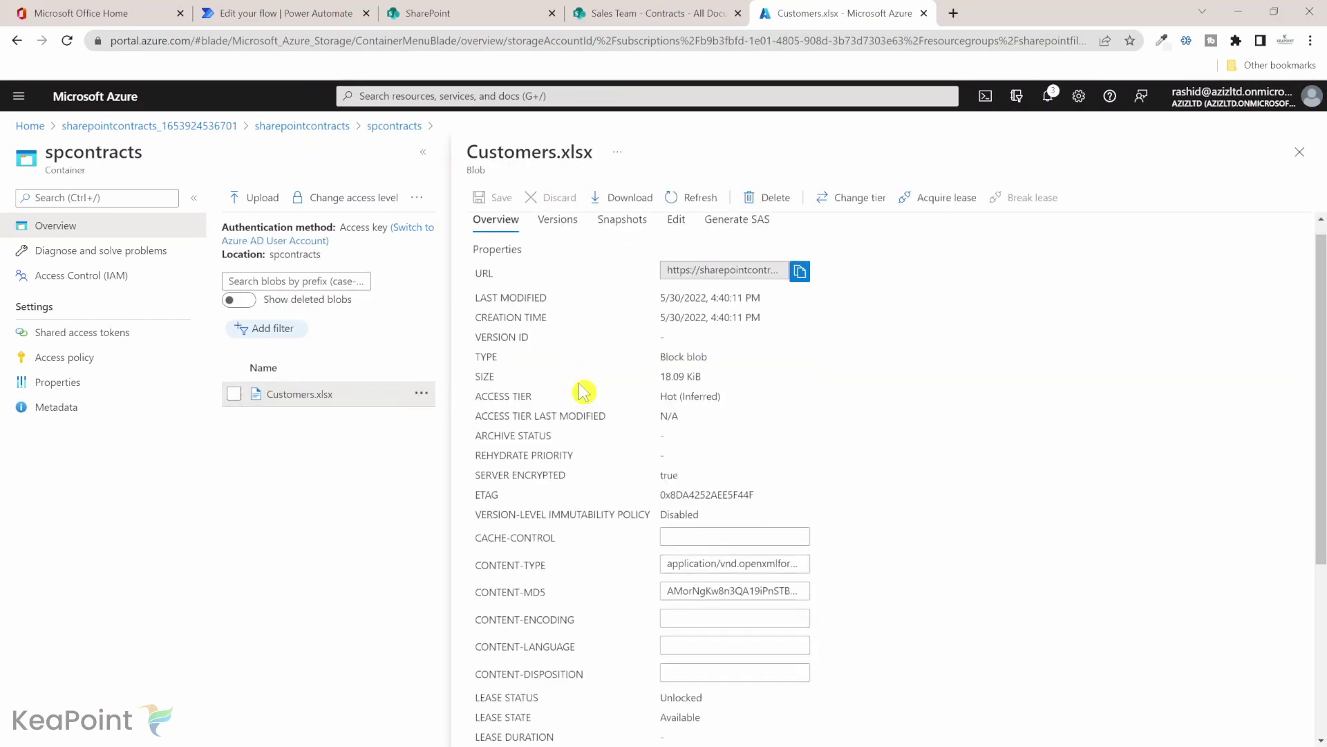
pyautogui.scroll(1, 584, 392)
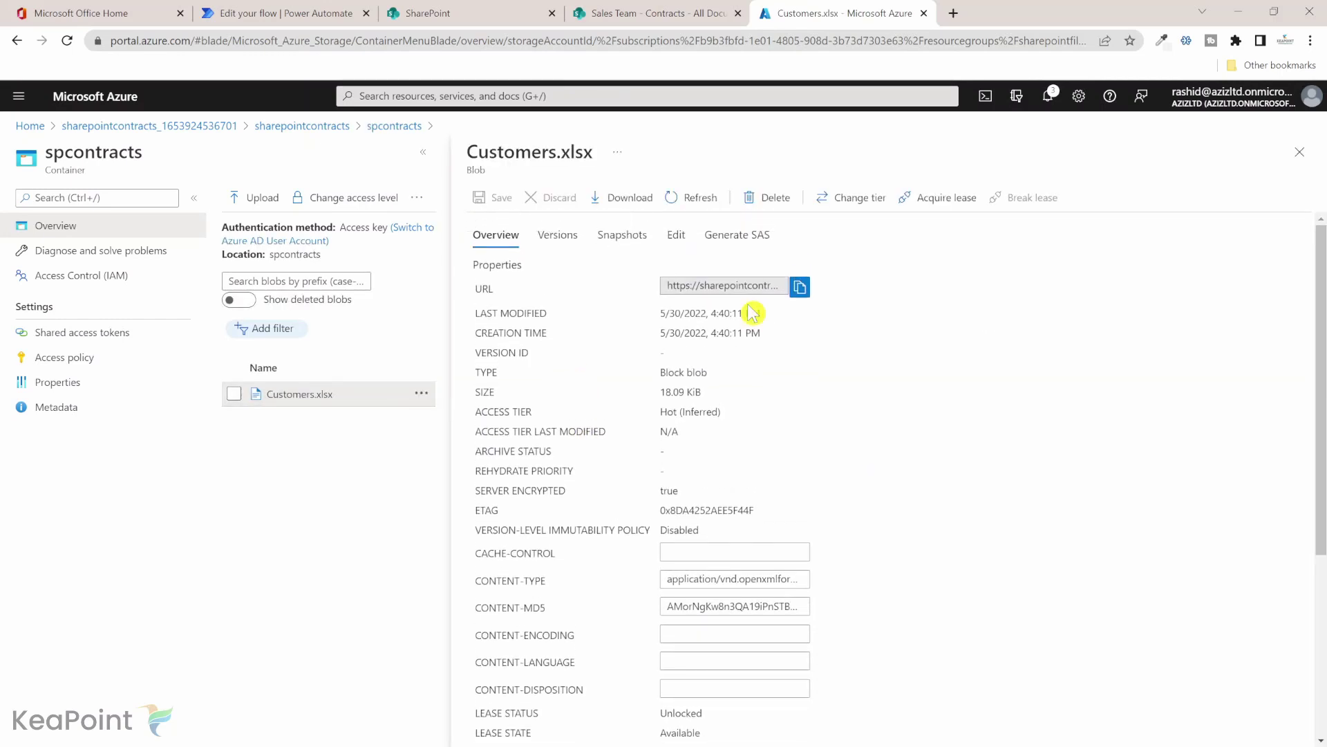
pyautogui.click(631, 205)
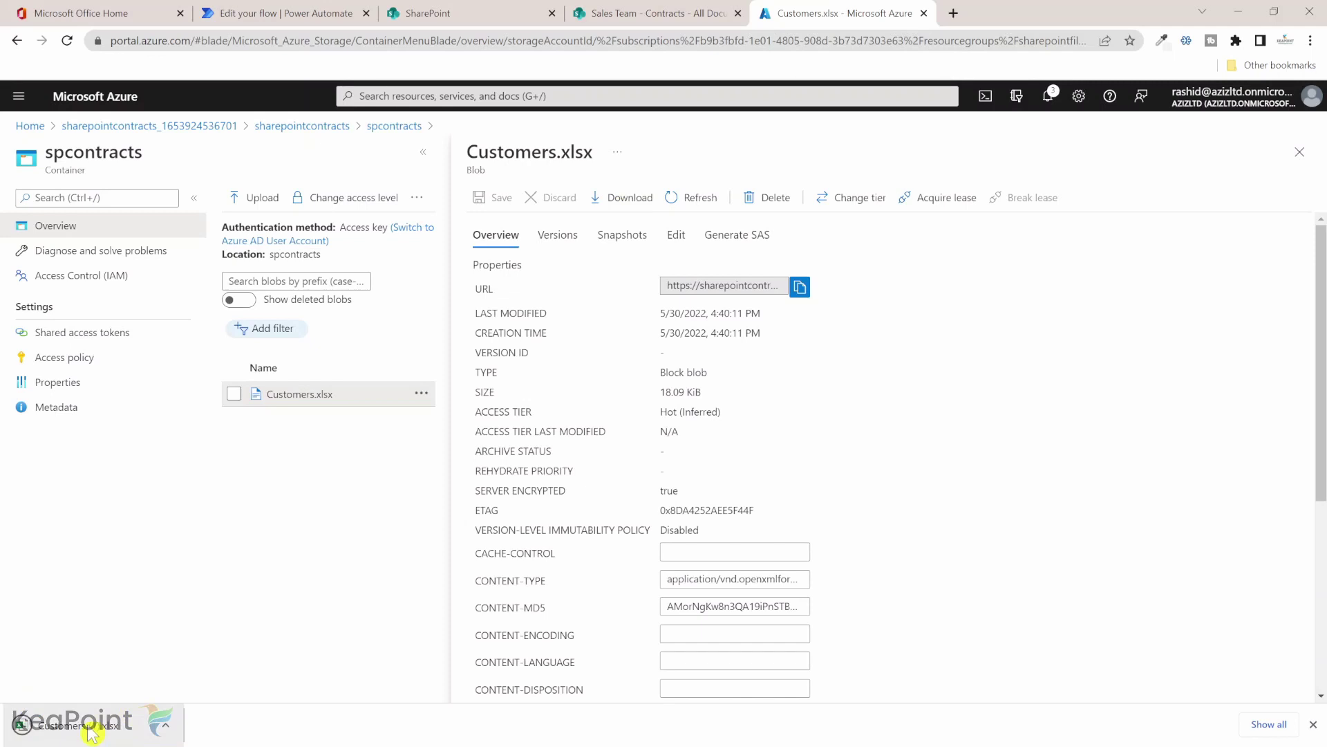
pyautogui.click(89, 725)
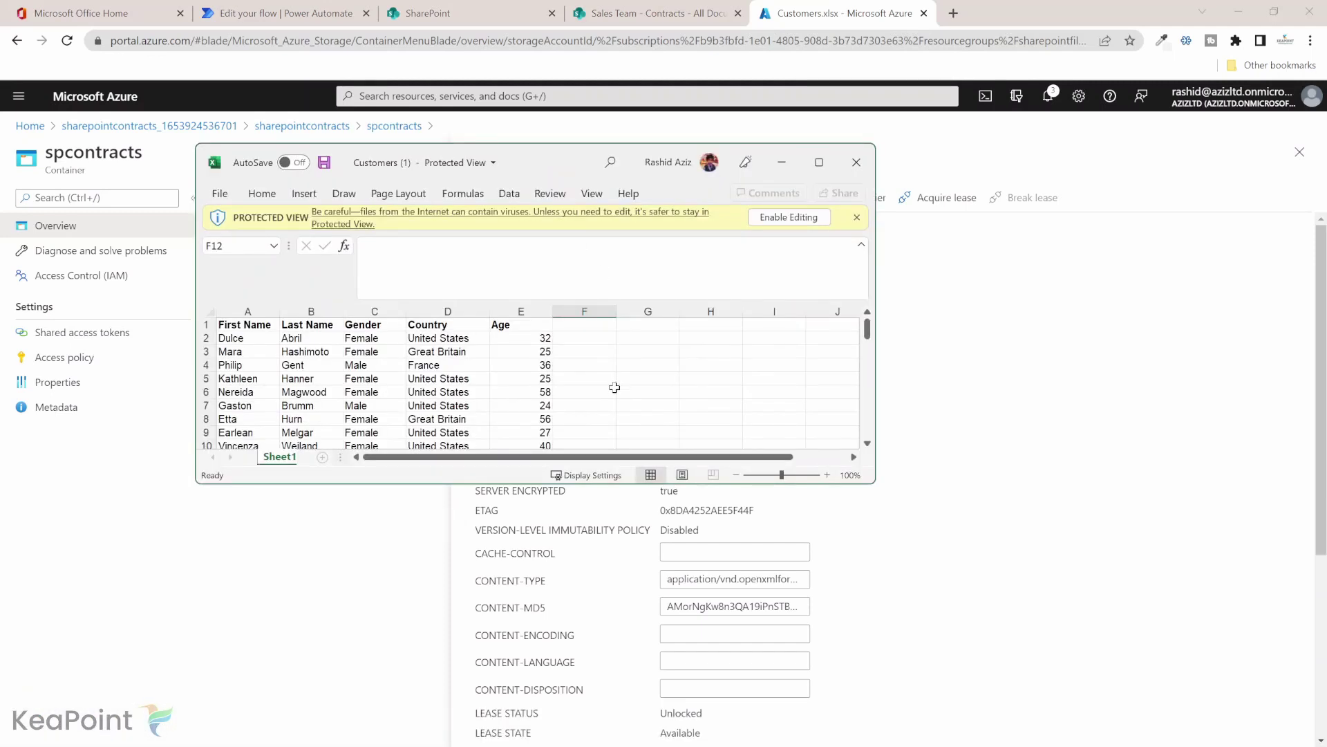
pyautogui.hotkey('alt', 'Tab')
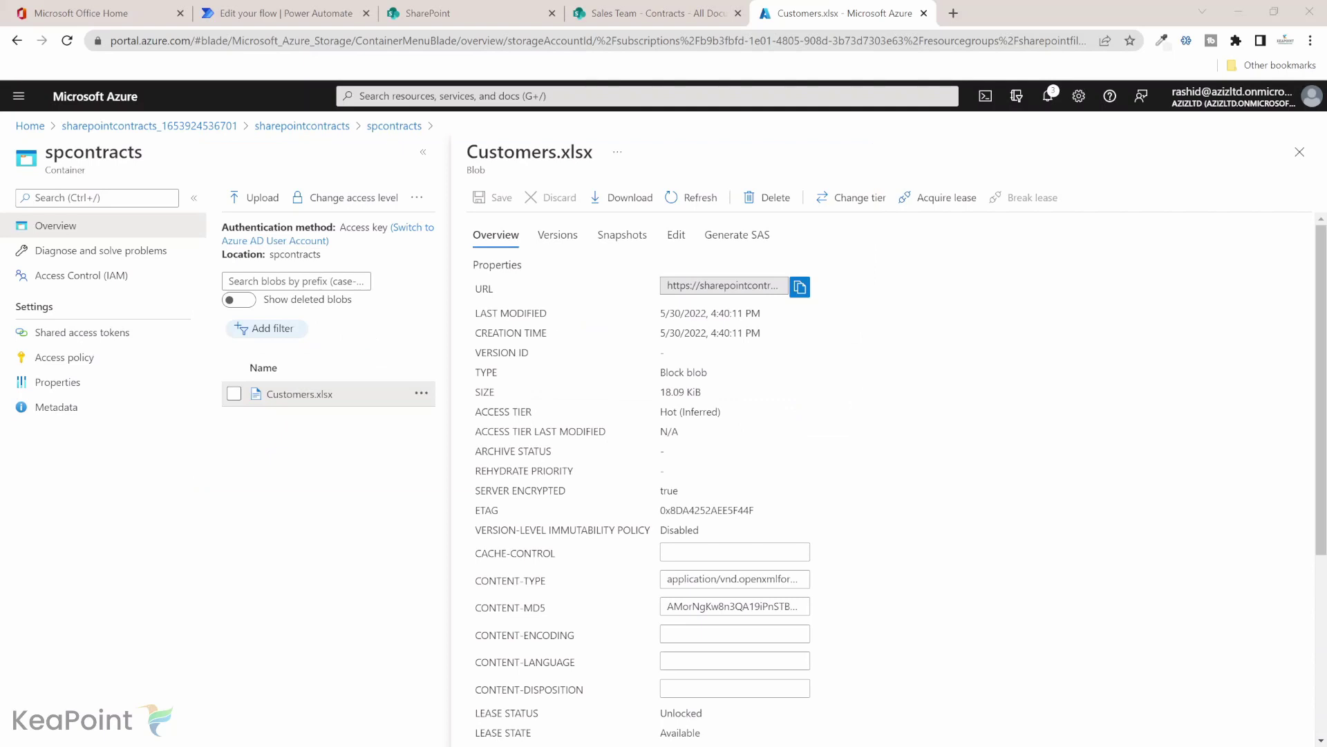